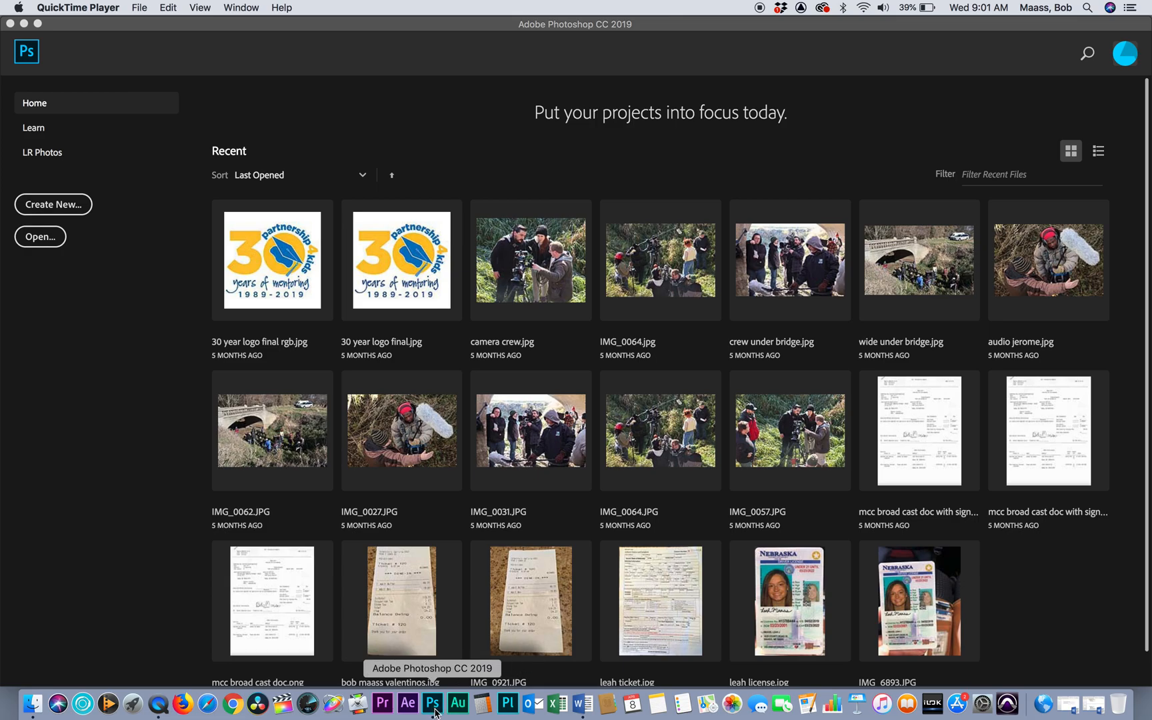
Step: Start a new document and show the Film & Video presets
{"action": "left_click", "coordinate": [64, 203]}
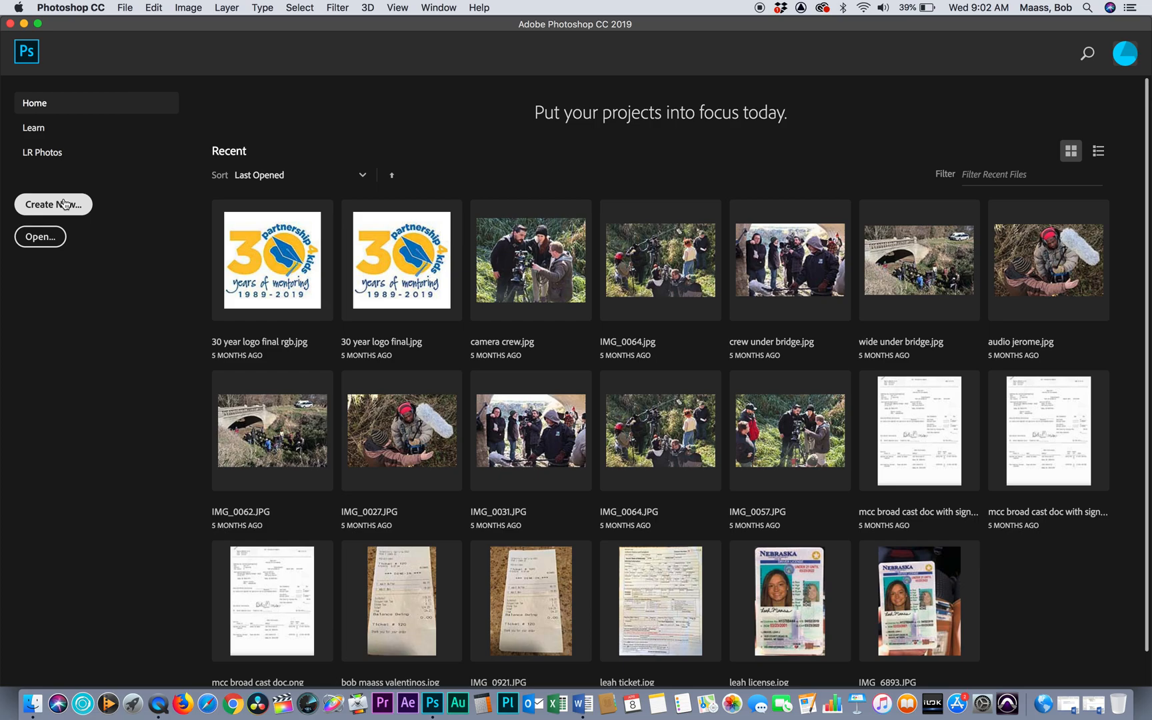
{"action": "left_click", "coordinate": [66, 205]}
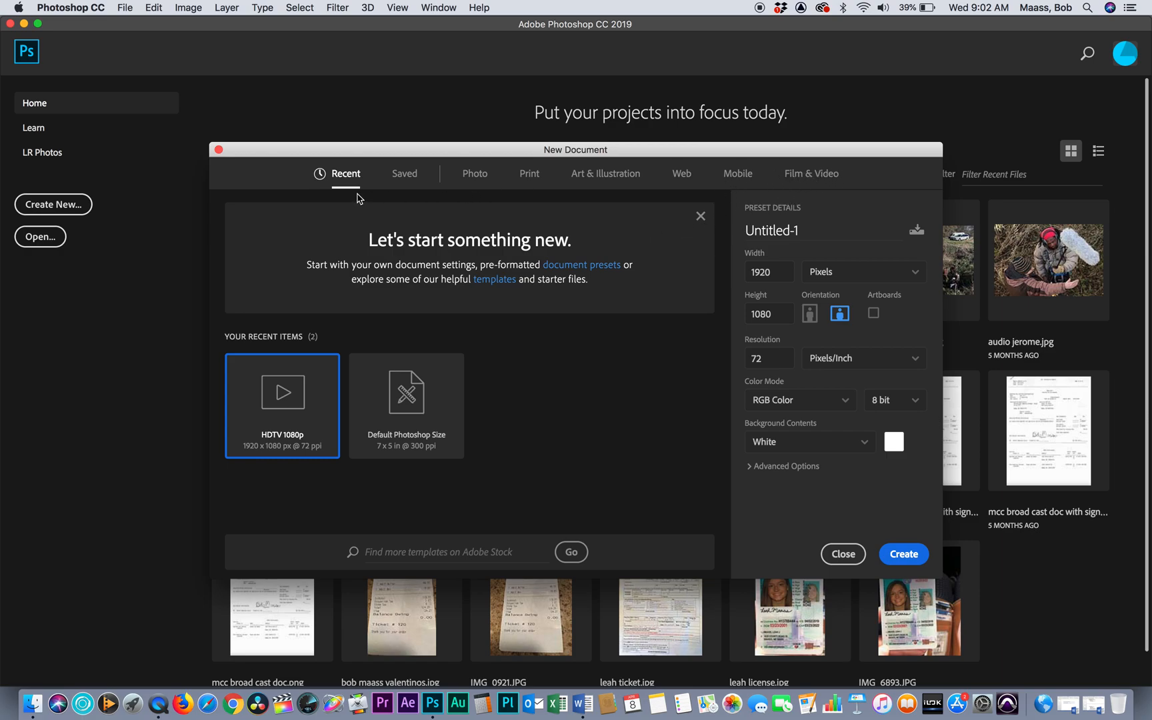
{"action": "left_click", "coordinate": [812, 175]}
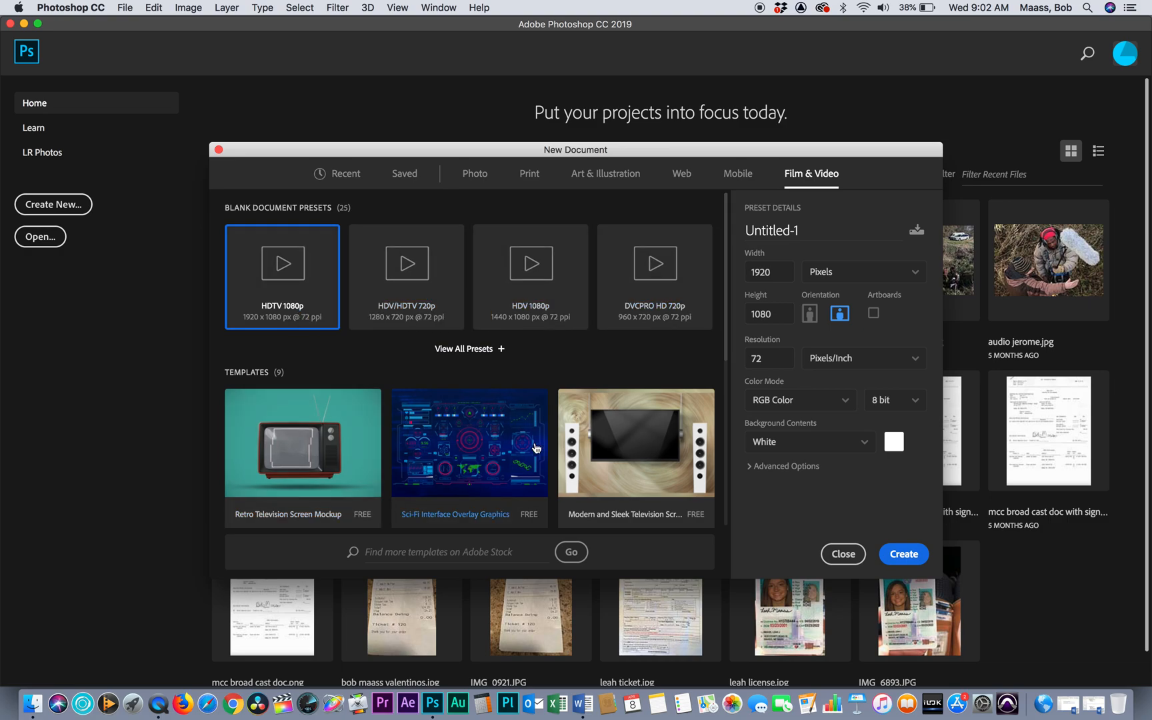
Step: Look through the full list of blank Film & Video document presets, from the HDTV to the Film sizes
{"action": "scroll", "coordinate": [728, 337], "scroll_direction": "down", "scroll_amount": 1}
{"action": "left_click_drag", "start_coordinate": [729, 336], "coordinate": [711, 288]}
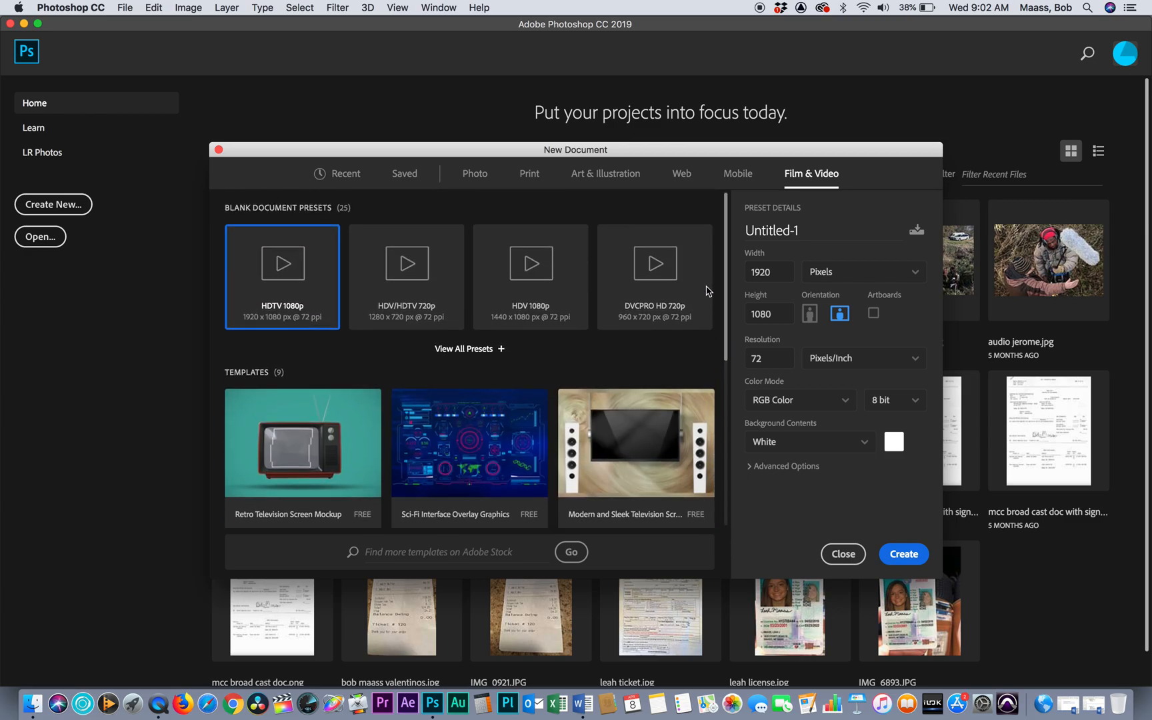
{"action": "left_click", "coordinate": [501, 350]}
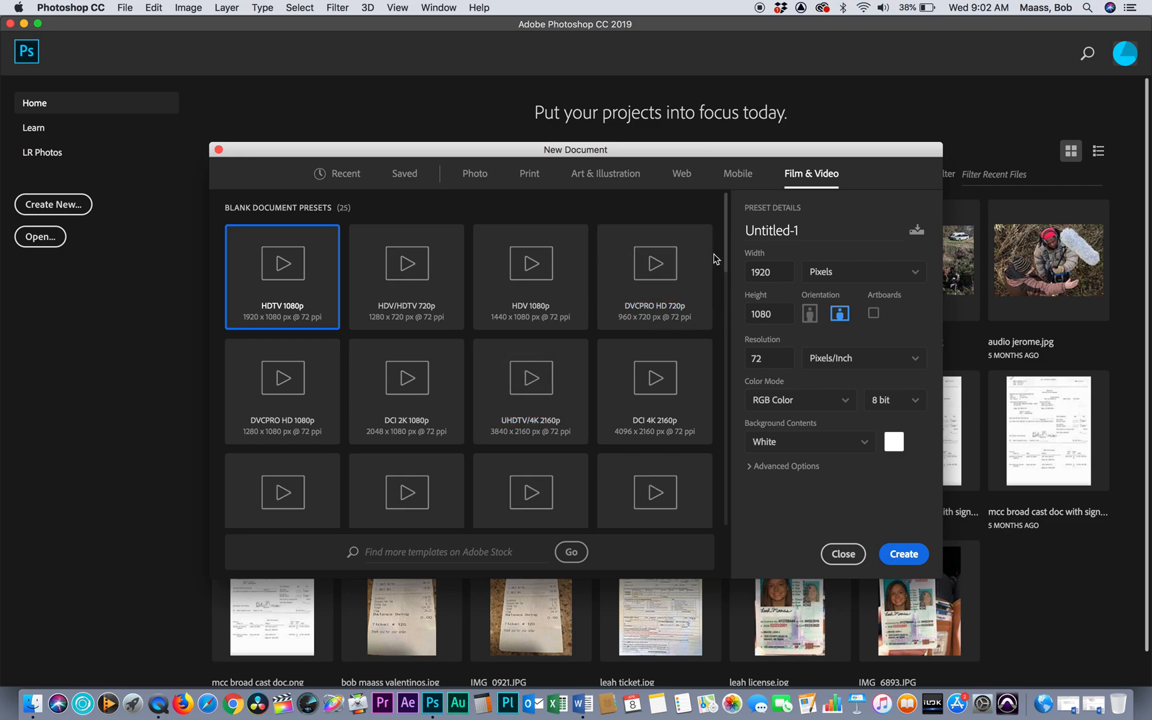
{"action": "left_click_drag", "start_coordinate": [729, 253], "coordinate": [720, 308]}
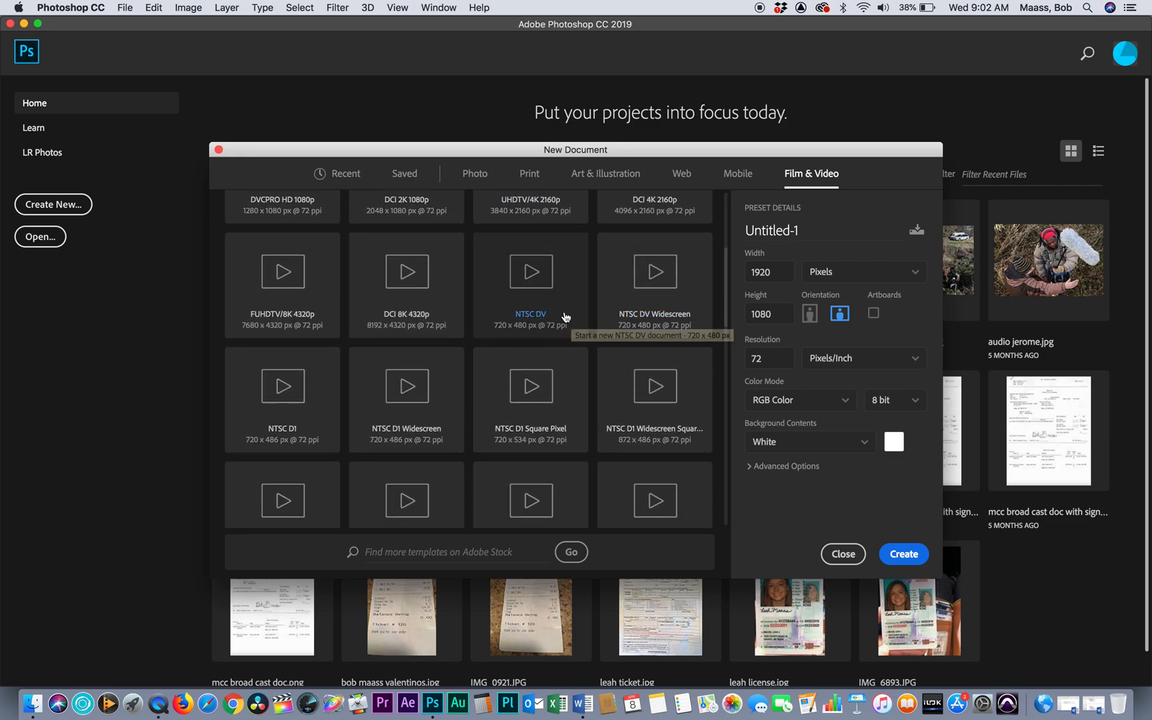
{"action": "left_click_drag", "start_coordinate": [725, 310], "coordinate": [728, 393]}
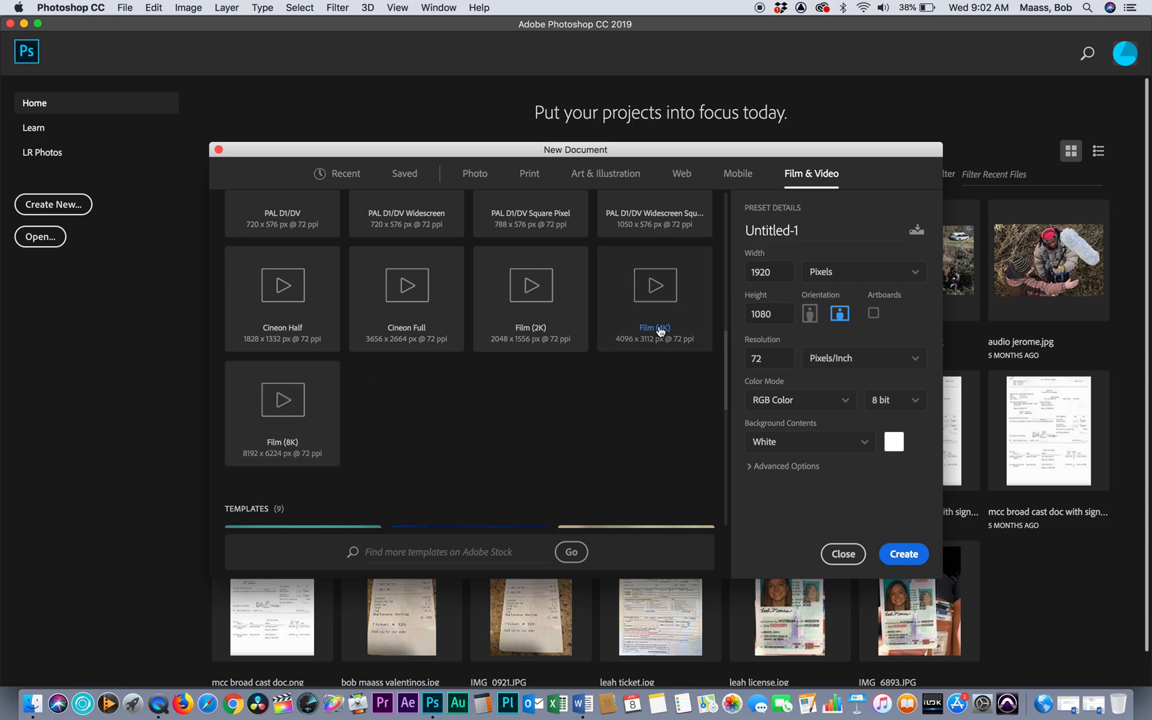
{"action": "scroll", "coordinate": [728, 395], "scroll_direction": "up", "scroll_amount": 2}
{"action": "left_click_drag", "start_coordinate": [726, 395], "coordinate": [728, 238]}
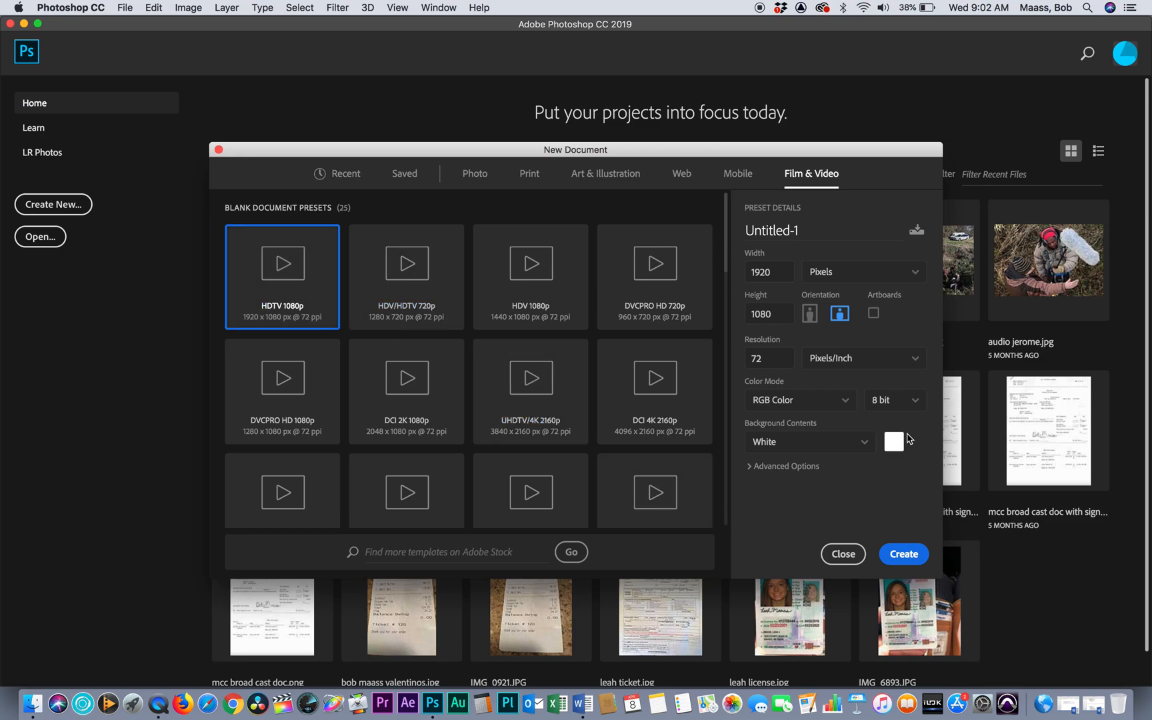
Step: Create the document from the HDTV 1080p preset, 1920 x 1080 pixels, with Black background contents
{"action": "left_click", "coordinate": [868, 450]}
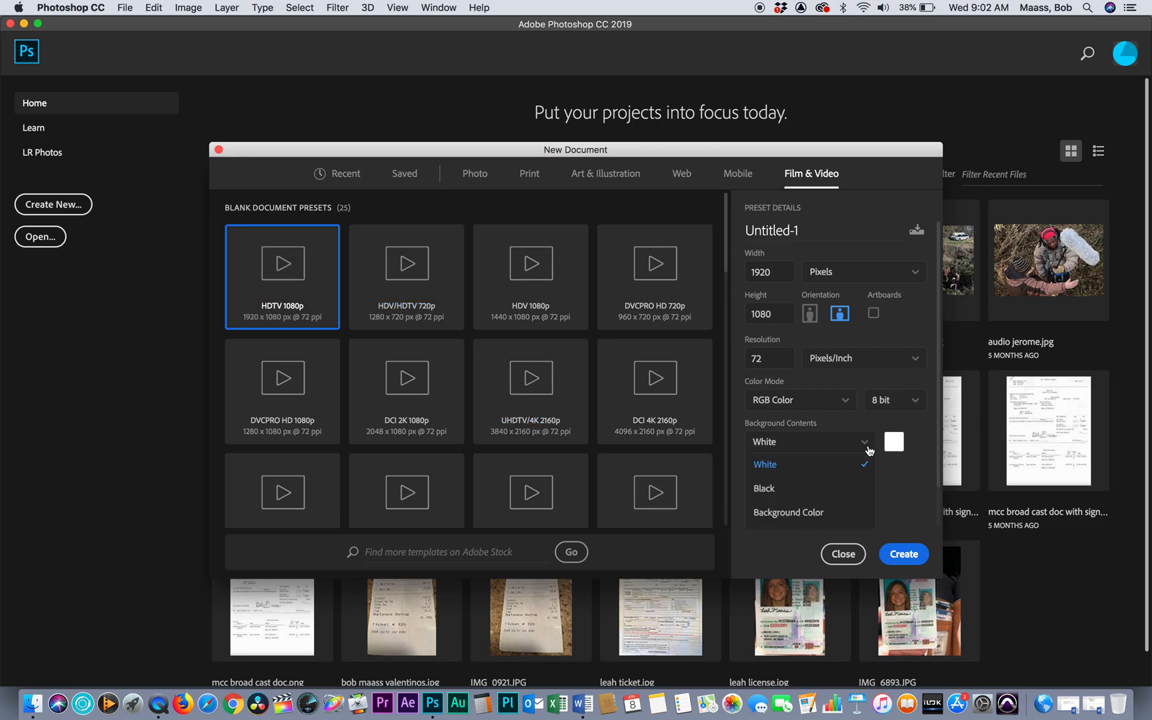
{"action": "left_click", "coordinate": [766, 488]}
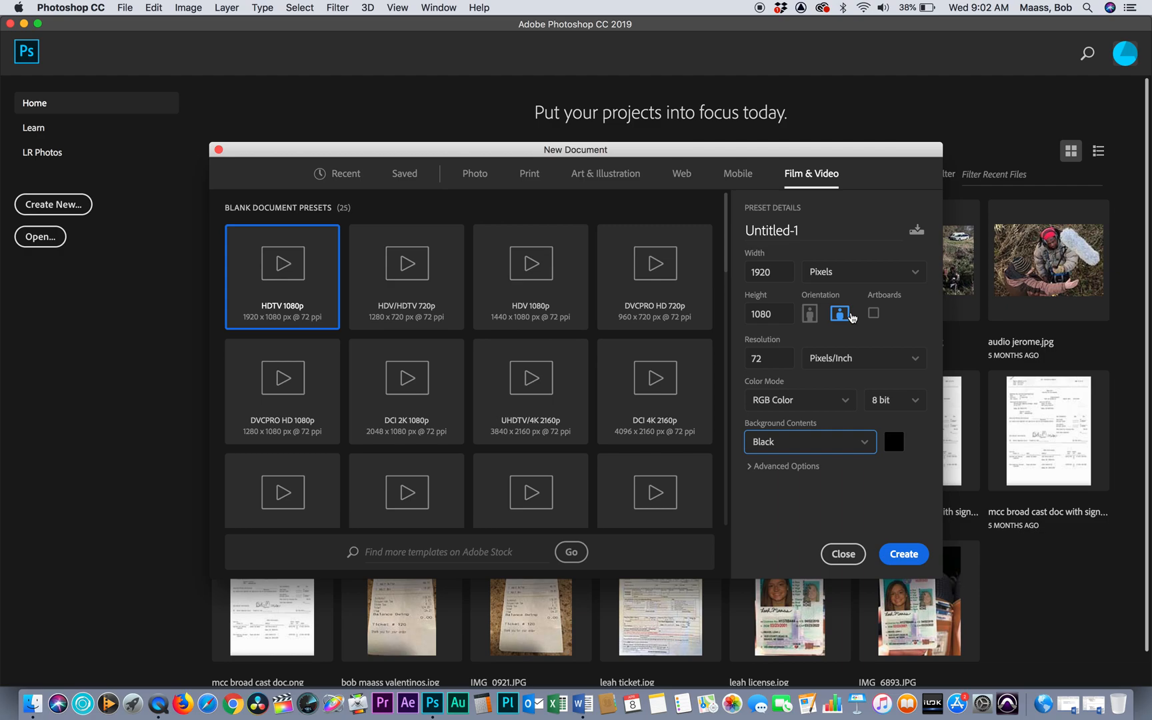
{"action": "left_click", "coordinate": [904, 555]}
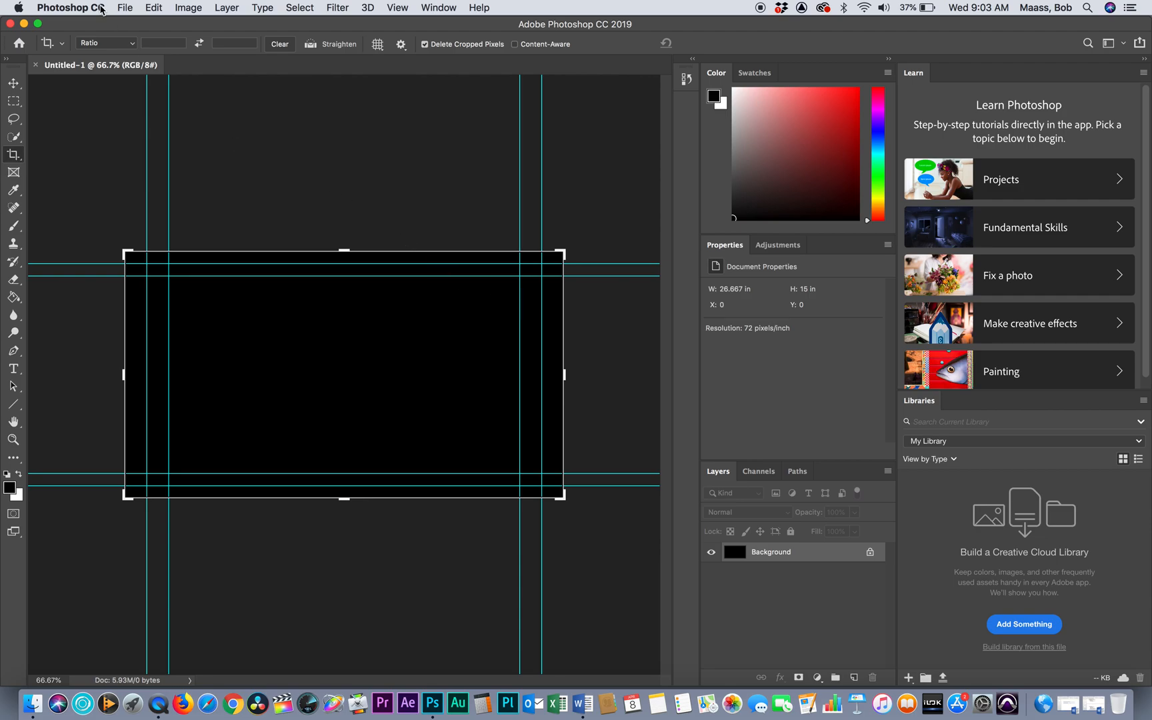
Step: Open junk from road.JPG from the media folder in dme spring > Day 5 stuff > day 5 ae ps pp stuff on the Desktop
{"action": "left_click", "coordinate": [131, 10]}
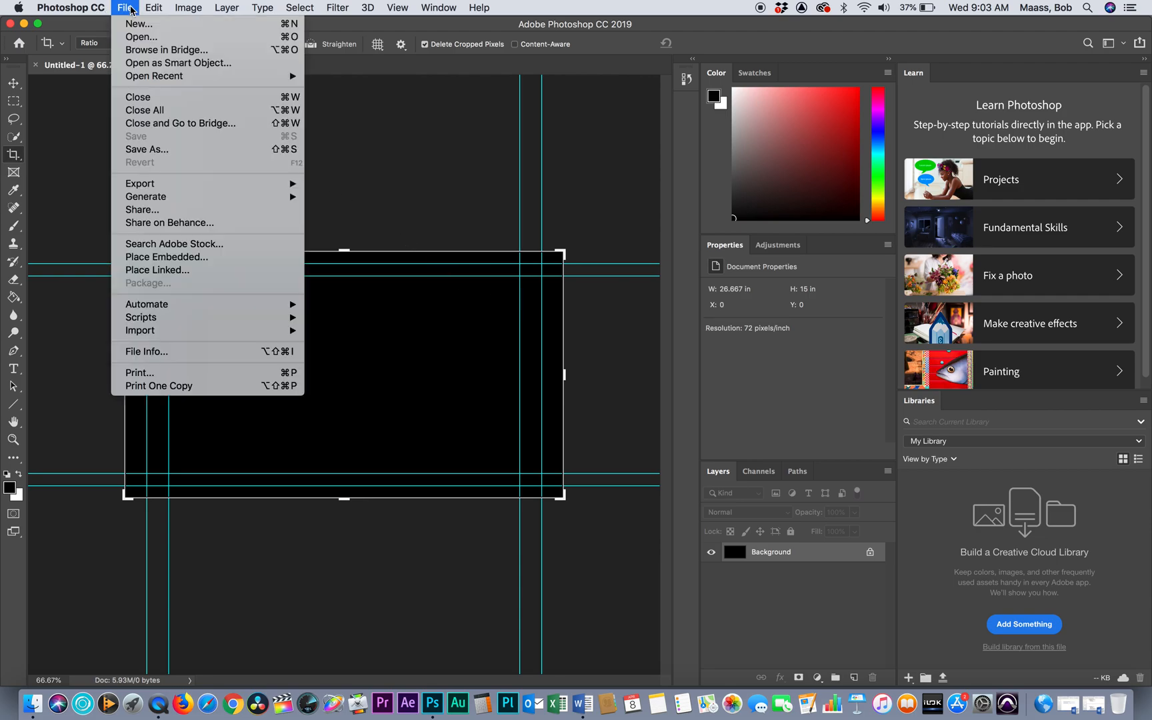
{"action": "left_click", "coordinate": [149, 41]}
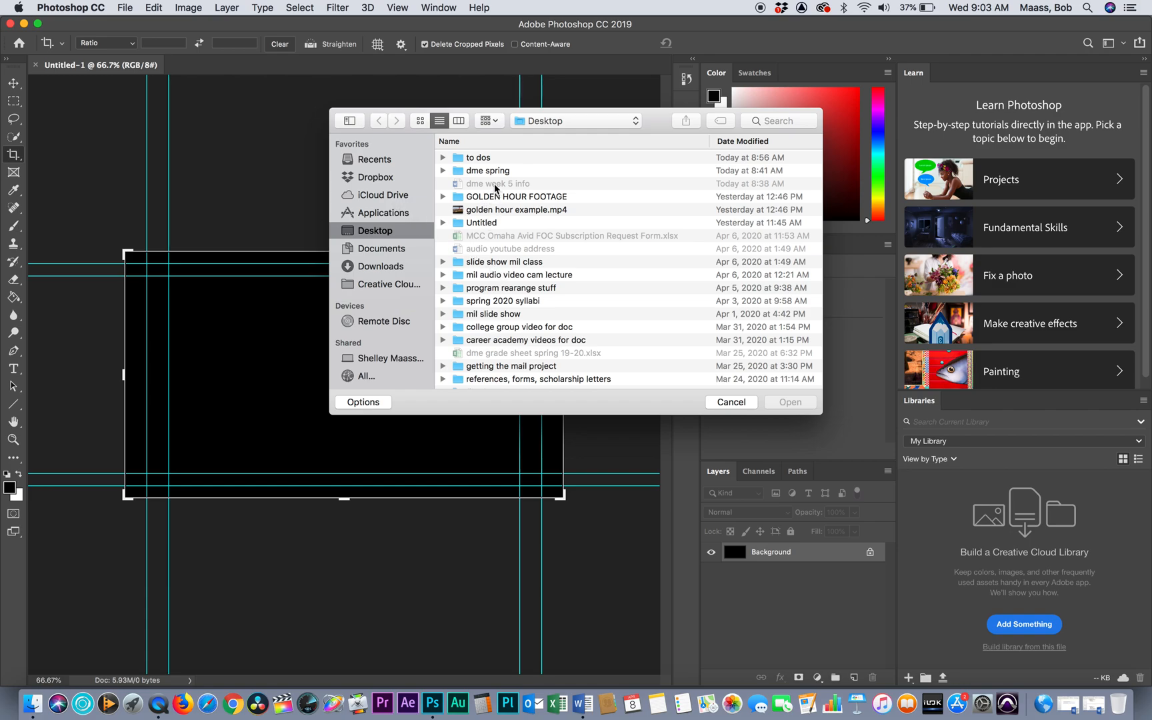
{"action": "left_click", "coordinate": [442, 171]}
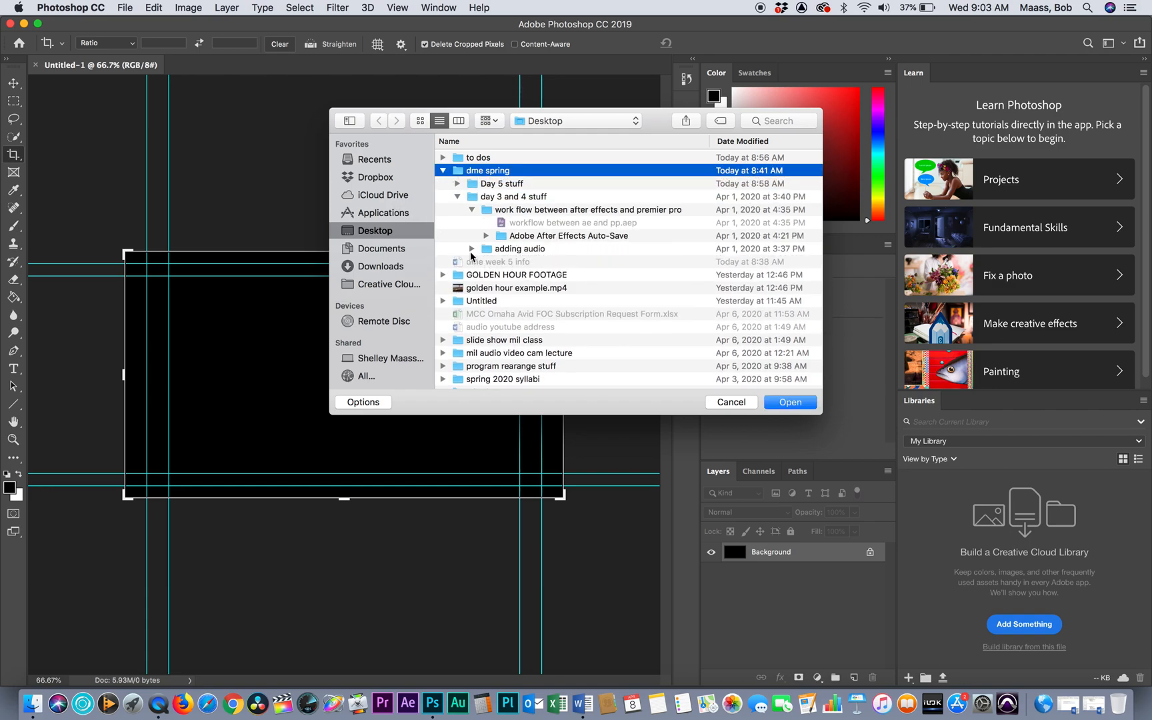
{"action": "left_click", "coordinate": [457, 197]}
{"action": "left_click", "coordinate": [457, 183]}
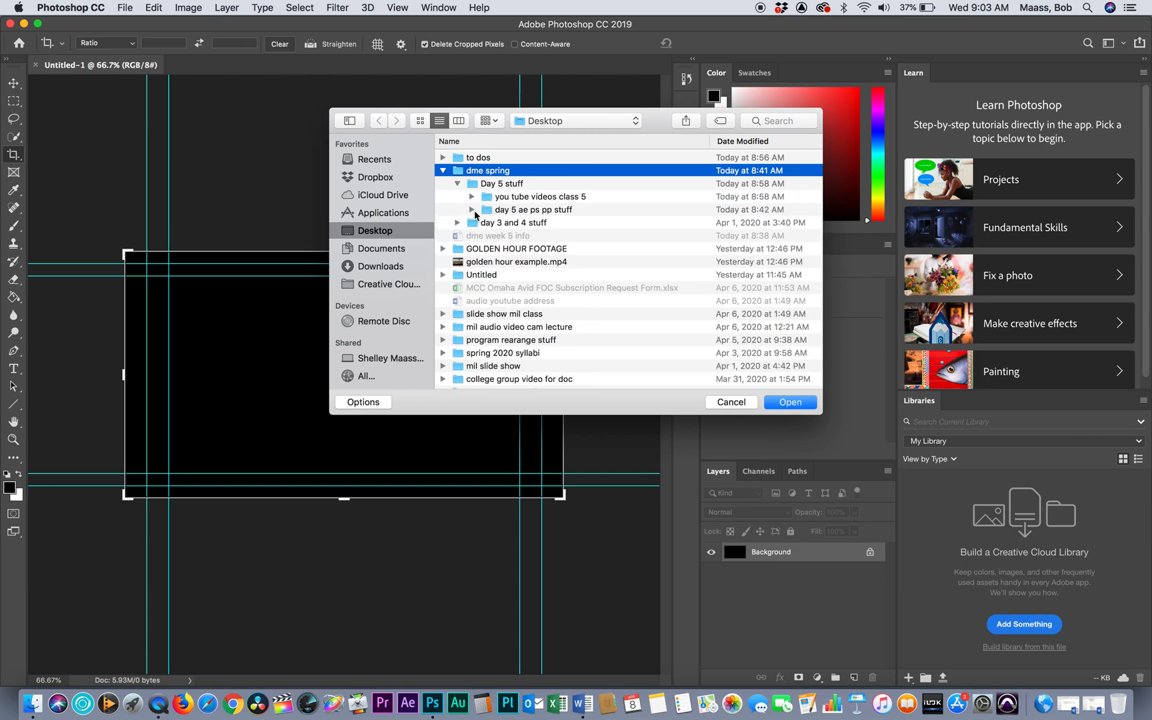
{"action": "left_click", "coordinate": [471, 210]}
{"action": "left_click", "coordinate": [486, 223]}
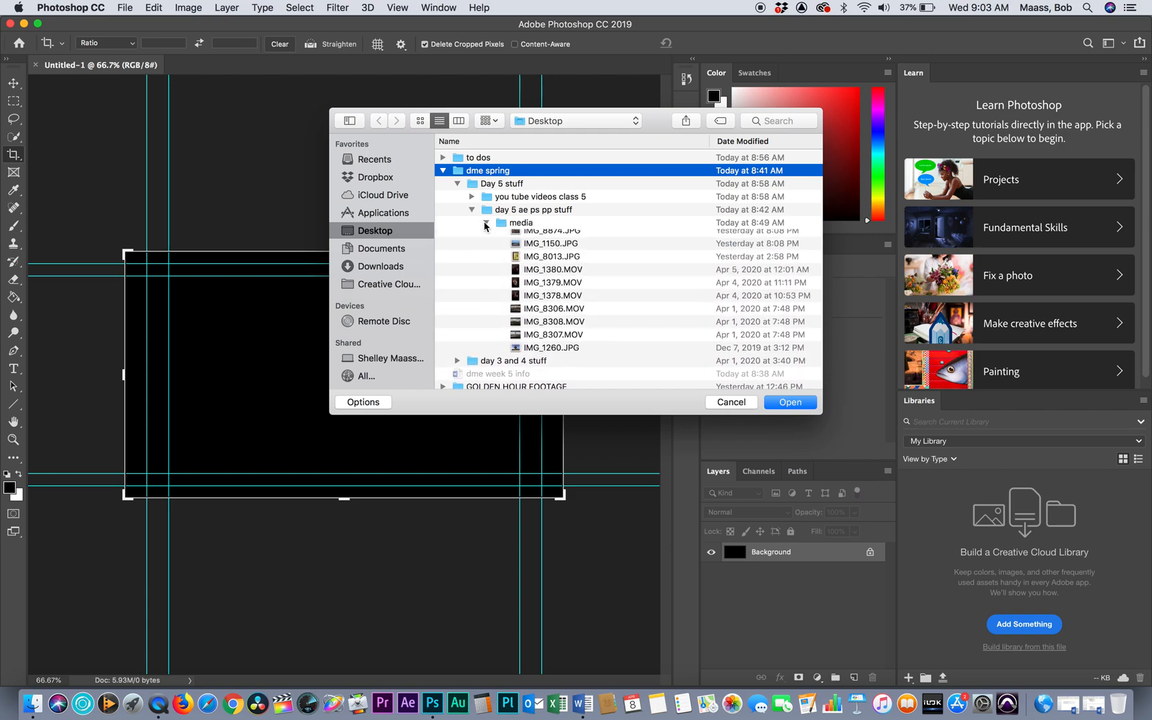
{"action": "left_click", "coordinate": [545, 238]}
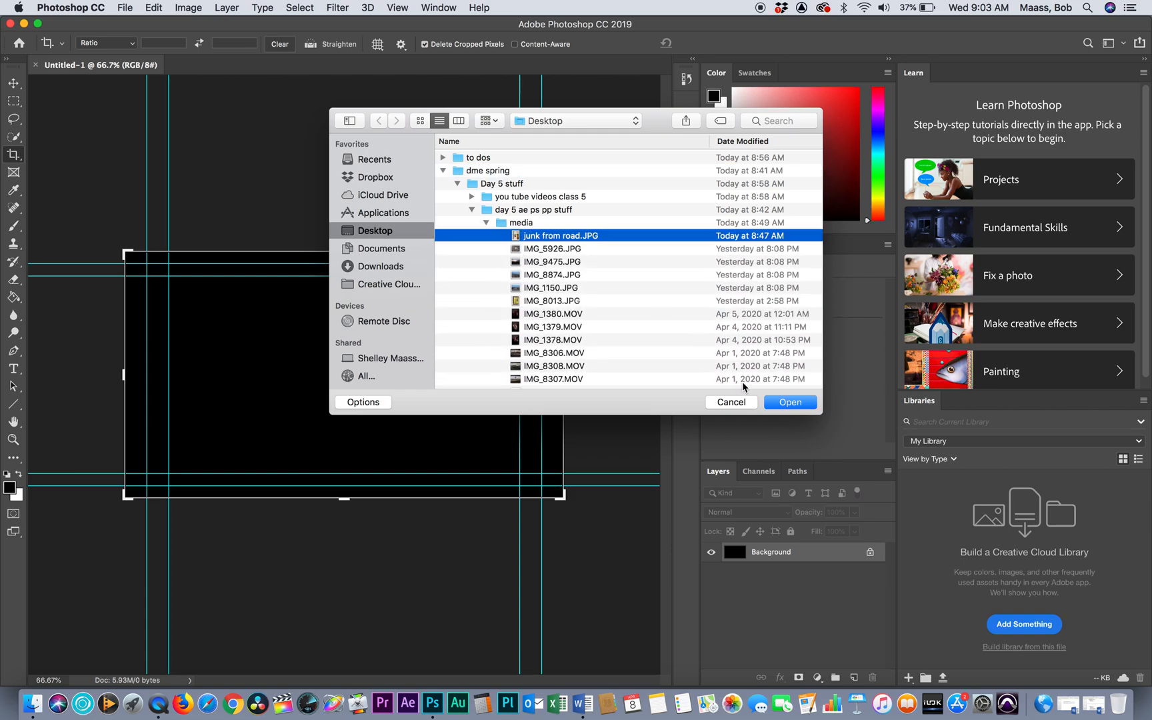
{"action": "left_click", "coordinate": [793, 405]}
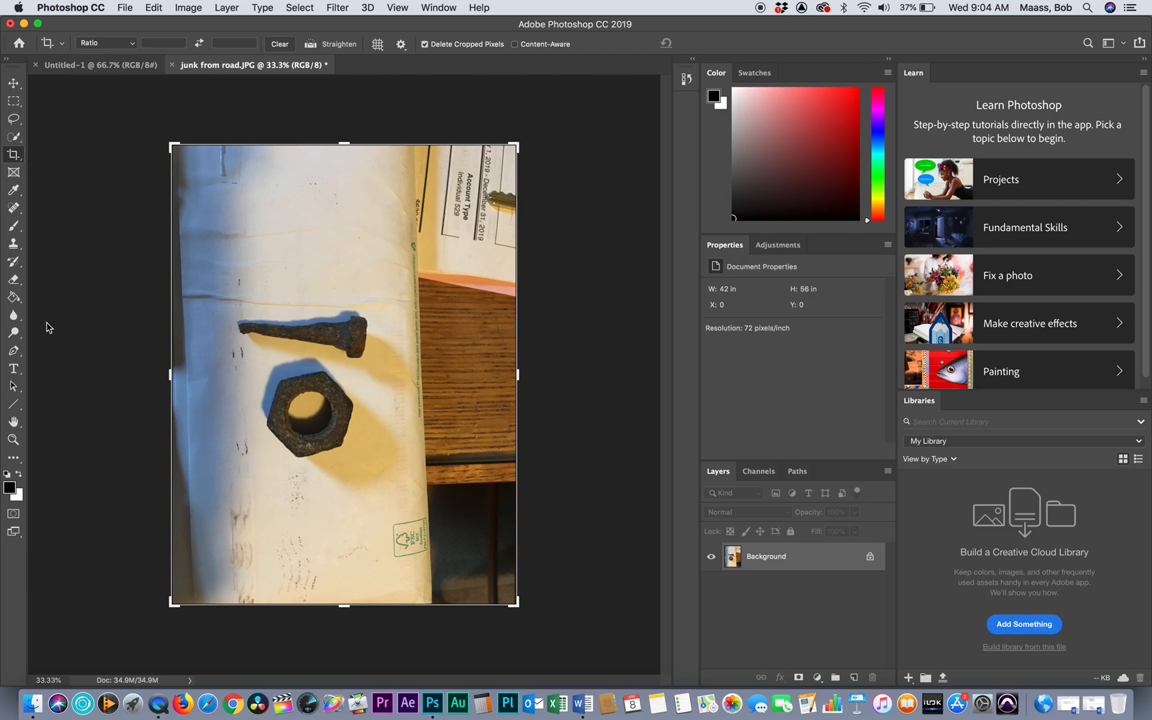
Step: Trace a closed six-point path around the outer edge of the hexagonal nut with the Pen tool at 100% zoom
{"action": "left_click", "coordinate": [13, 439]}
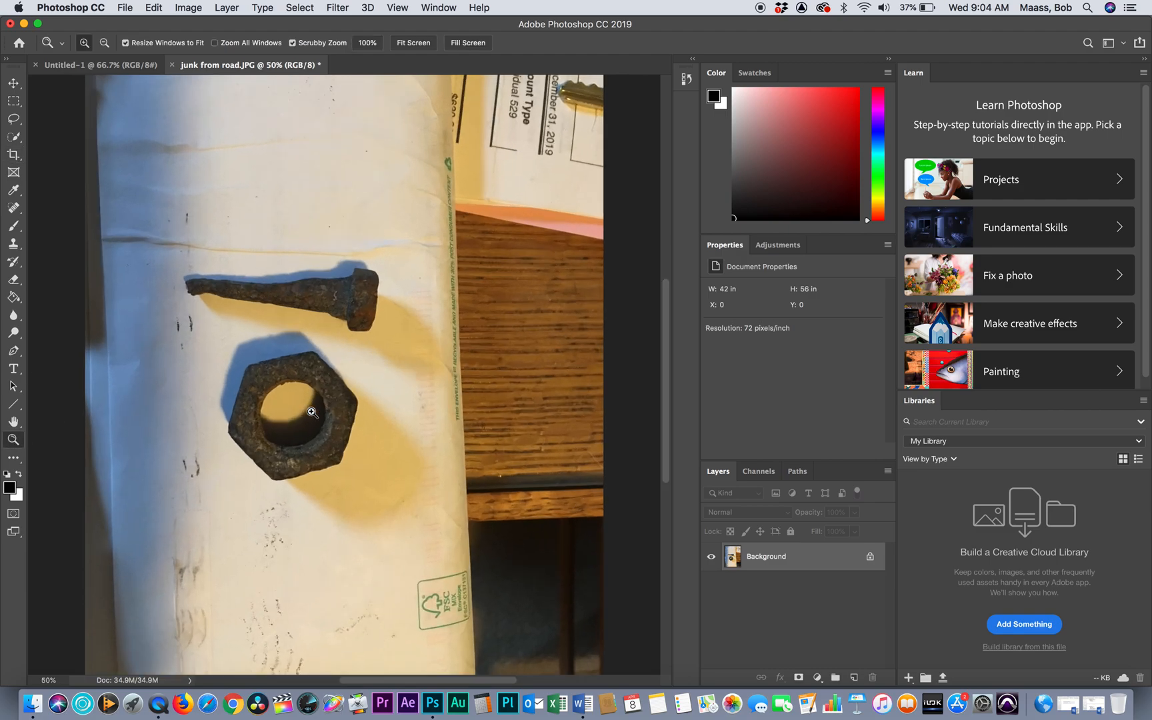
{"action": "left_click", "coordinate": [310, 409]}
{"action": "left_click", "coordinate": [288, 414]}
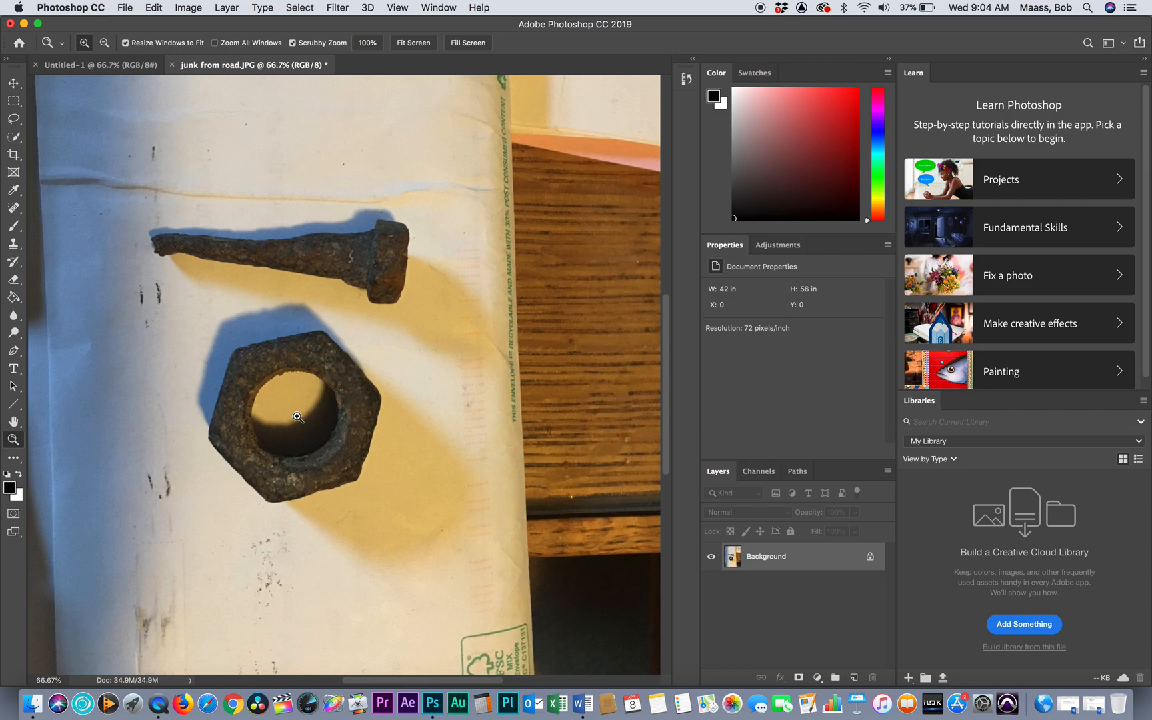
{"action": "left_click", "coordinate": [294, 416]}
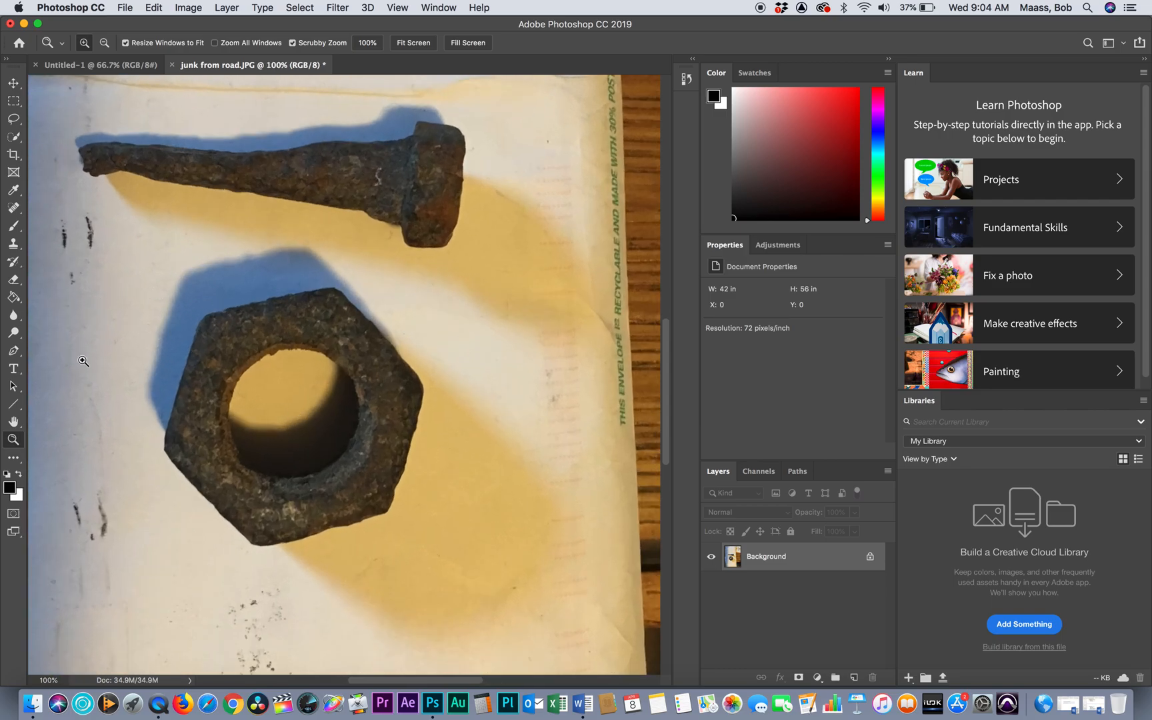
{"action": "left_click", "coordinate": [14, 351]}
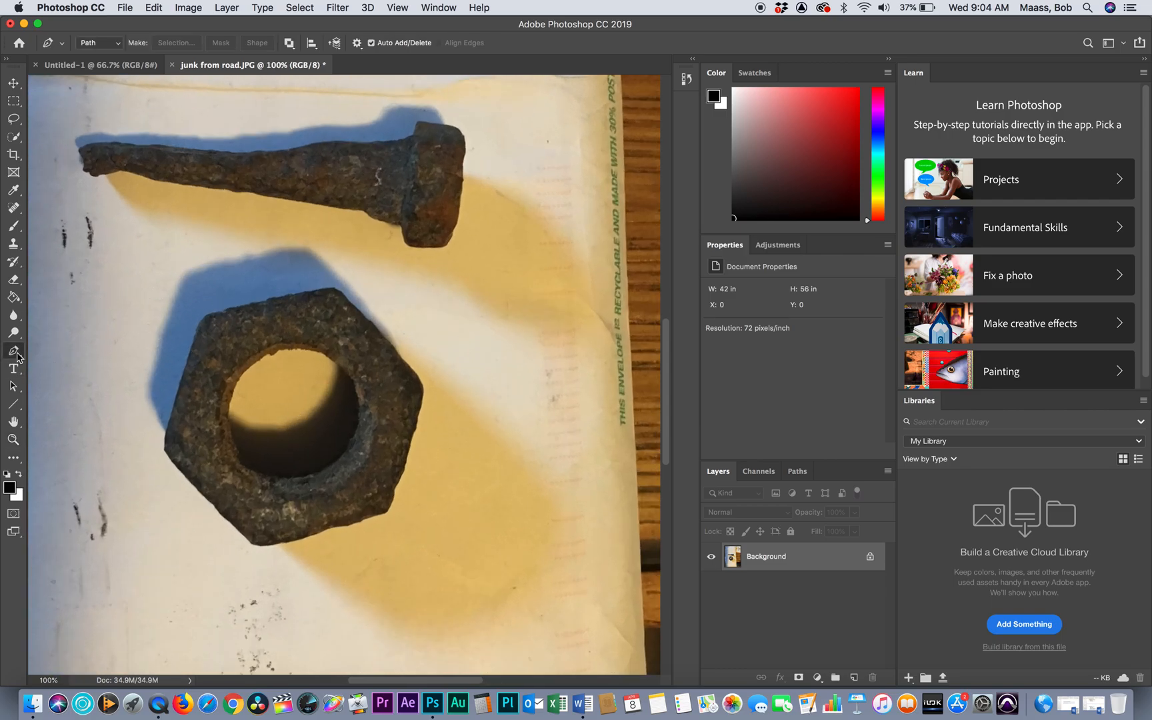
{"action": "left_click", "coordinate": [204, 315]}
{"action": "left_click", "coordinate": [334, 289]}
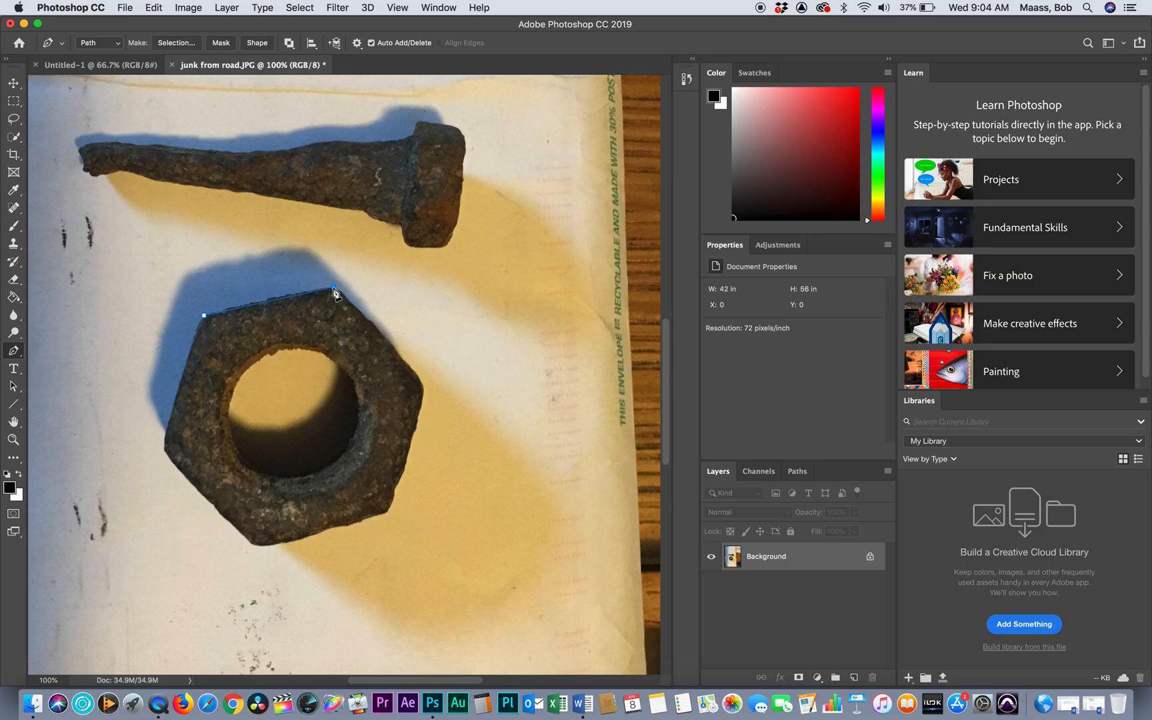
{"action": "left_click", "coordinate": [424, 385]}
{"action": "left_click", "coordinate": [391, 509]}
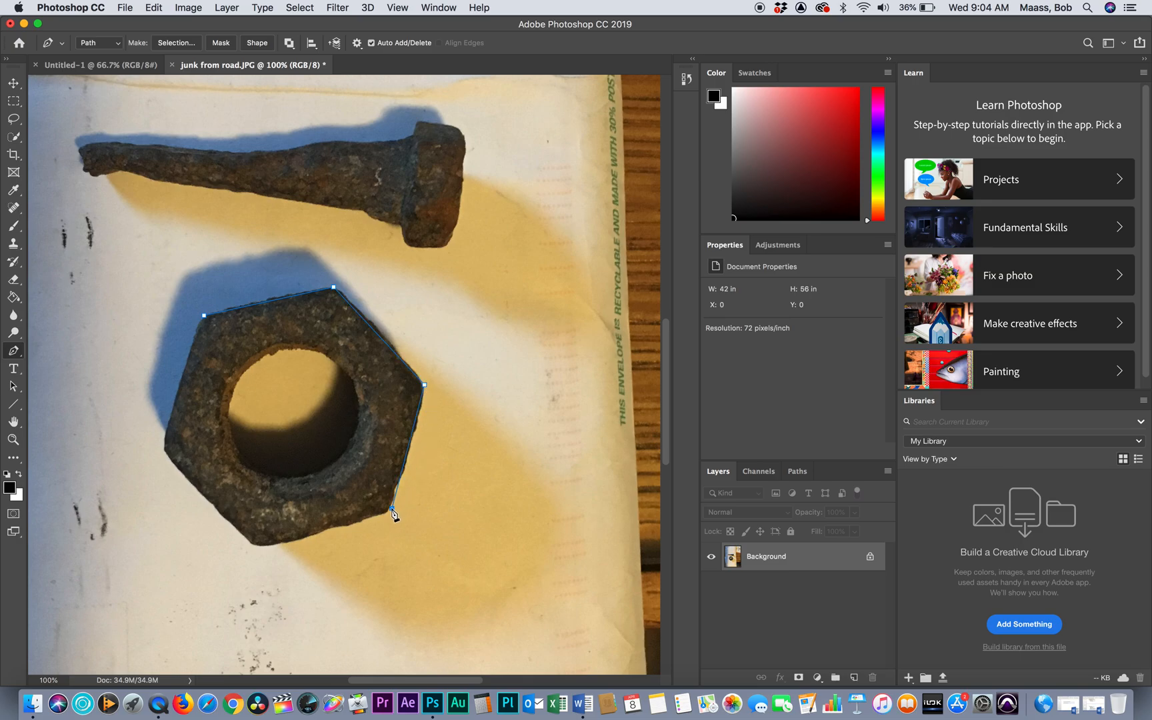
{"action": "left_click", "coordinate": [261, 545]}
{"action": "left_click", "coordinate": [166, 451]}
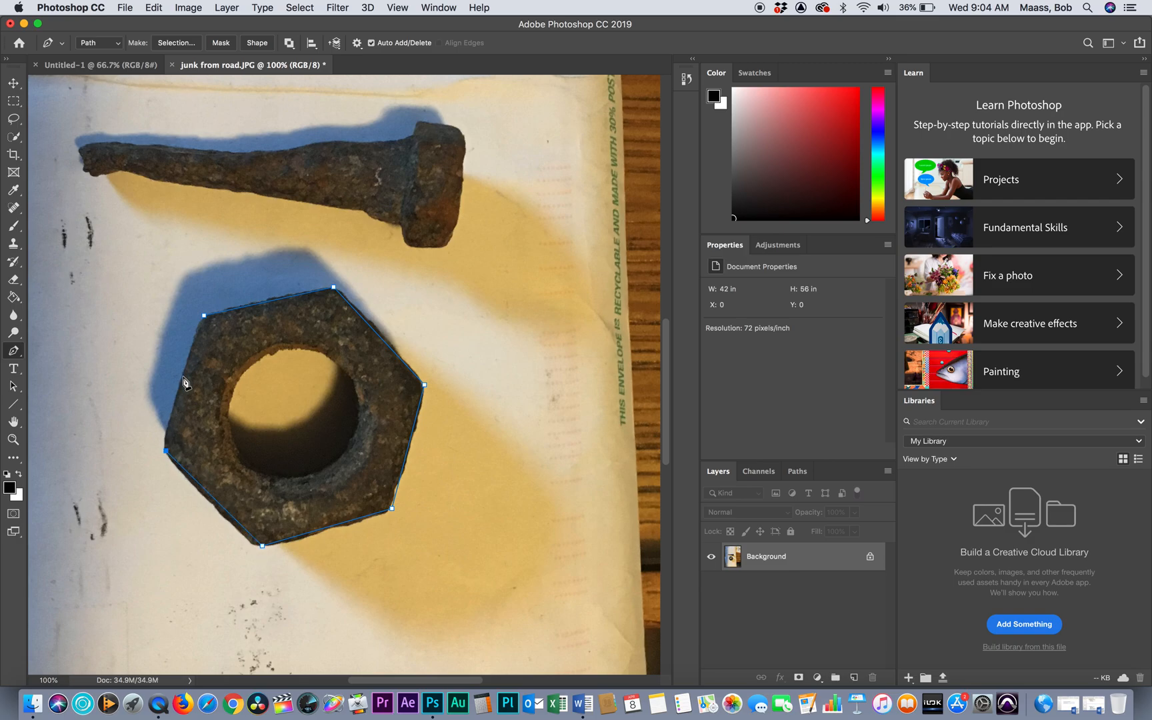
{"action": "left_click", "coordinate": [204, 316]}
Step: Convert the work path around the nut into a new anti-aliased selection with a 2 pixel feather radius
{"action": "left_click", "coordinate": [798, 472]}
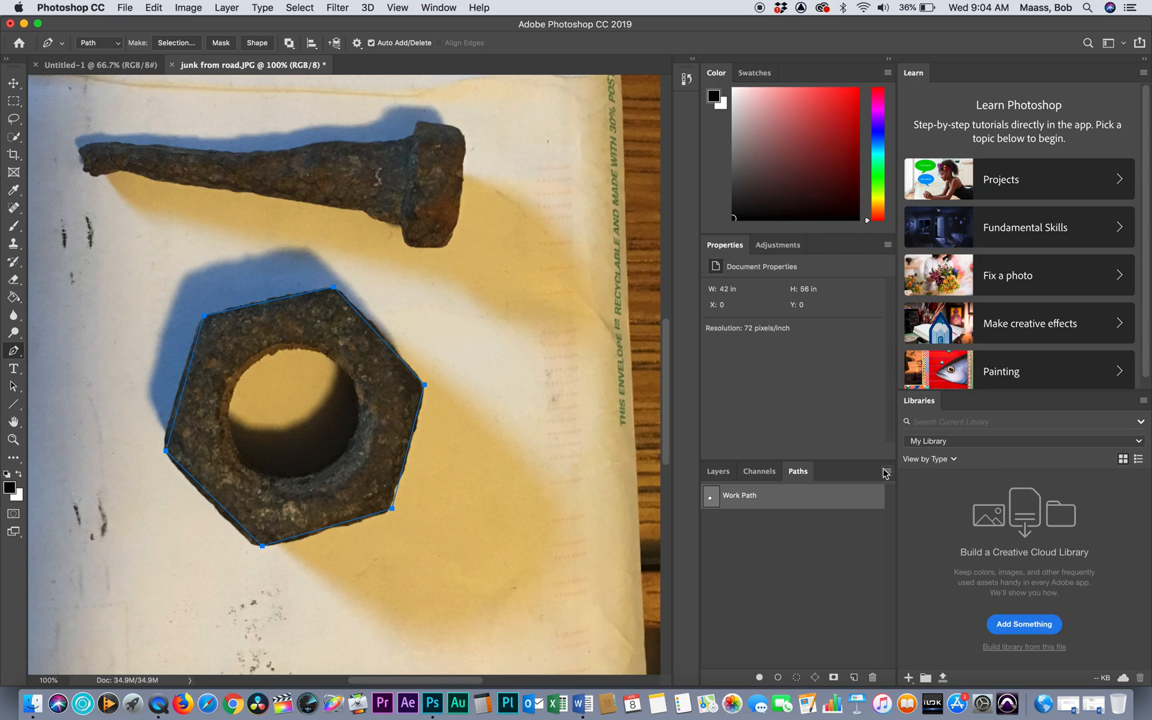
{"action": "left_click", "coordinate": [888, 472]}
{"action": "left_click", "coordinate": [941, 537]}
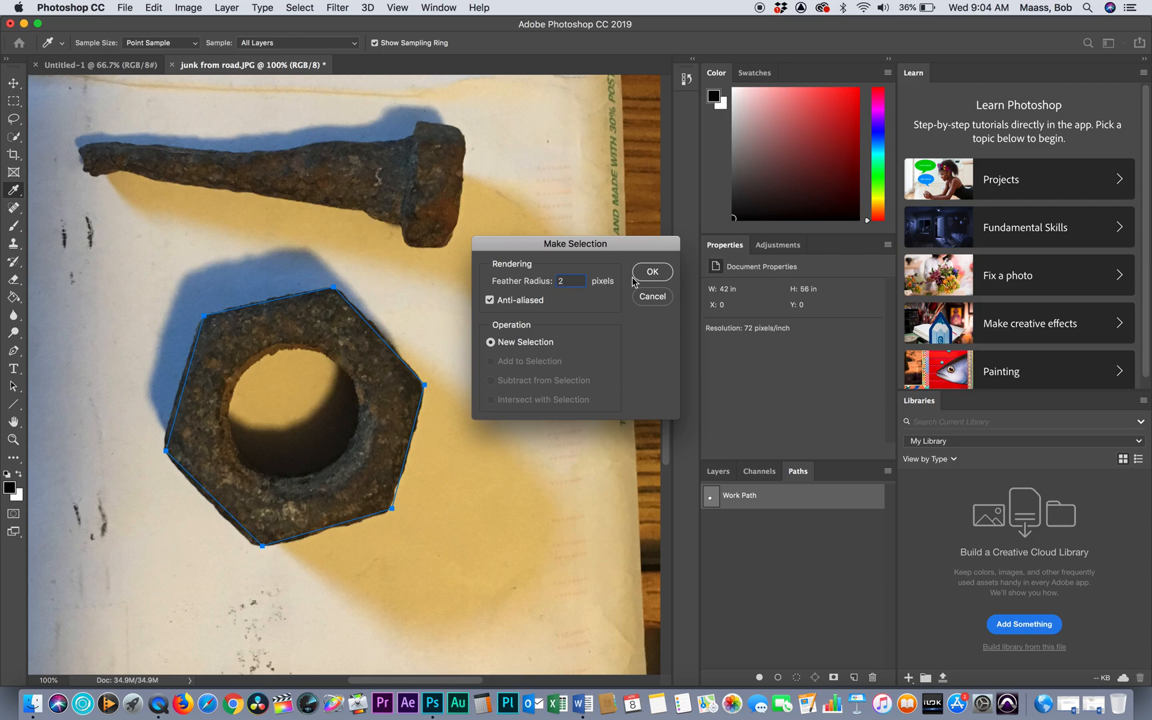
{"action": "left_click", "coordinate": [653, 272]}
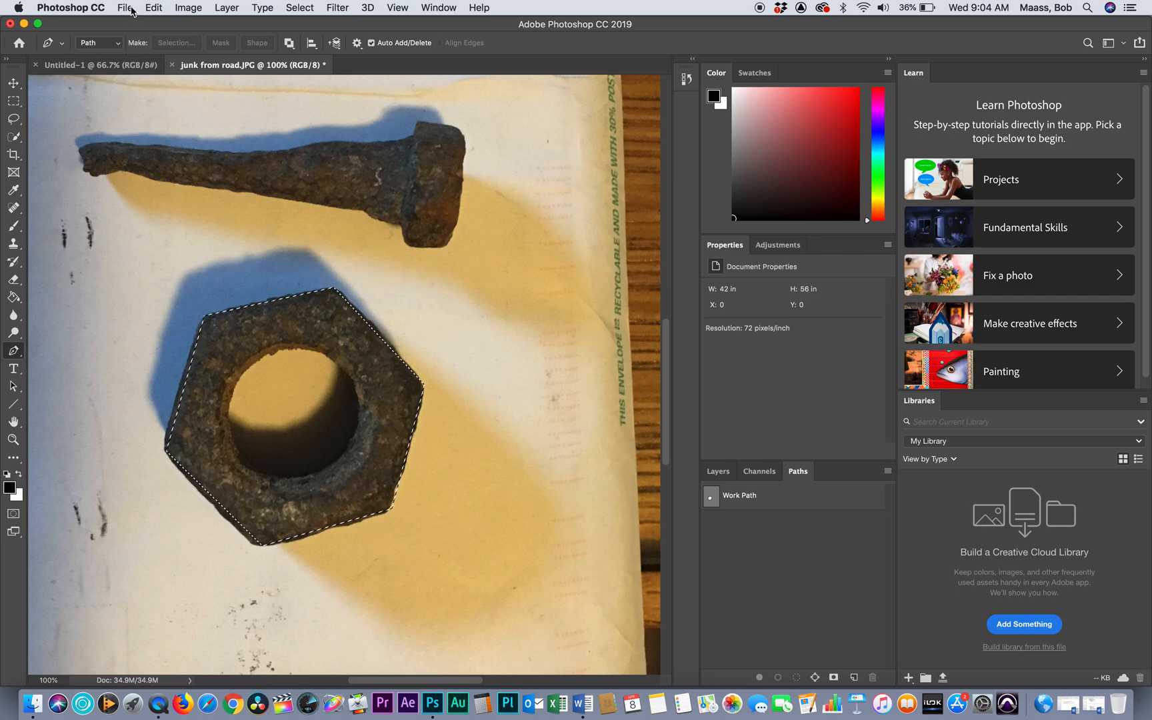
Step: Copy the selected nut and paste it into the black Untitled-1 document
{"action": "left_click", "coordinate": [154, 8]}
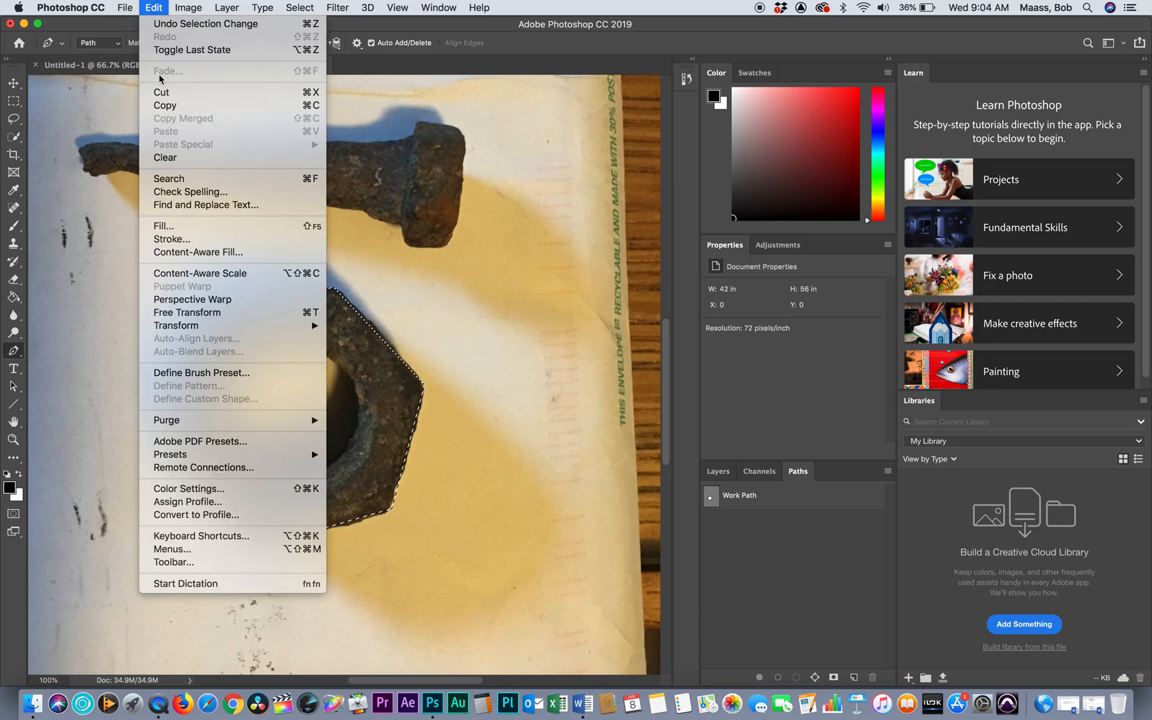
{"action": "left_click", "coordinate": [162, 106]}
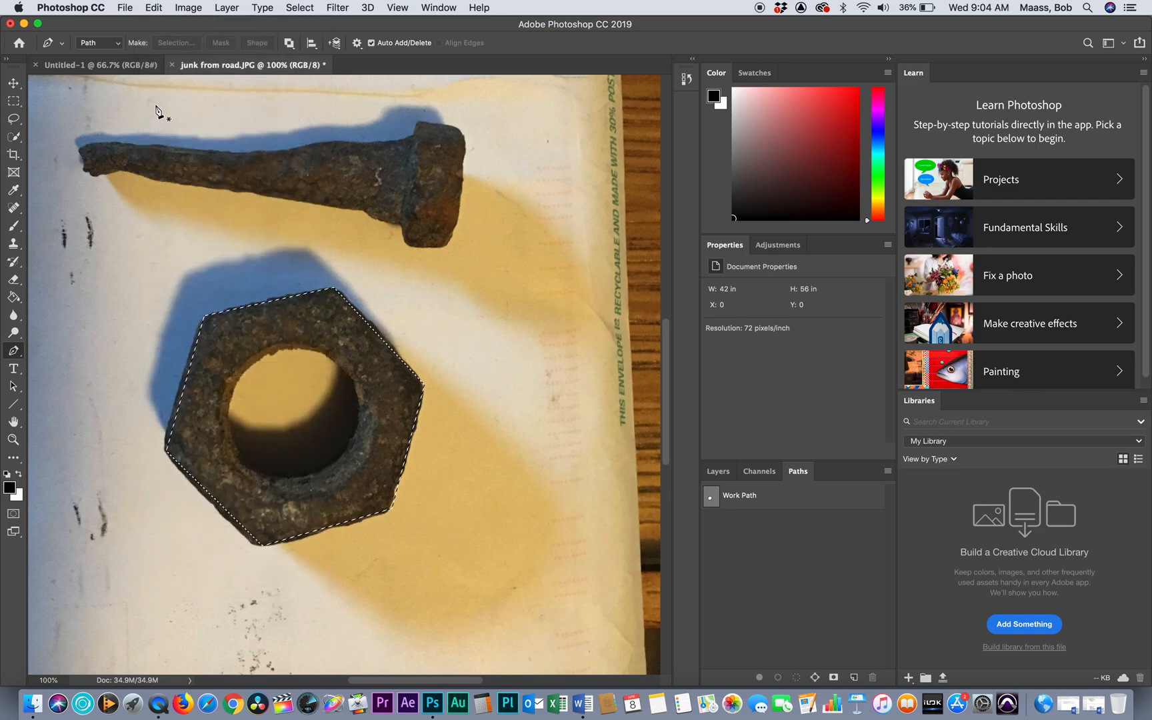
{"action": "left_click", "coordinate": [96, 65]}
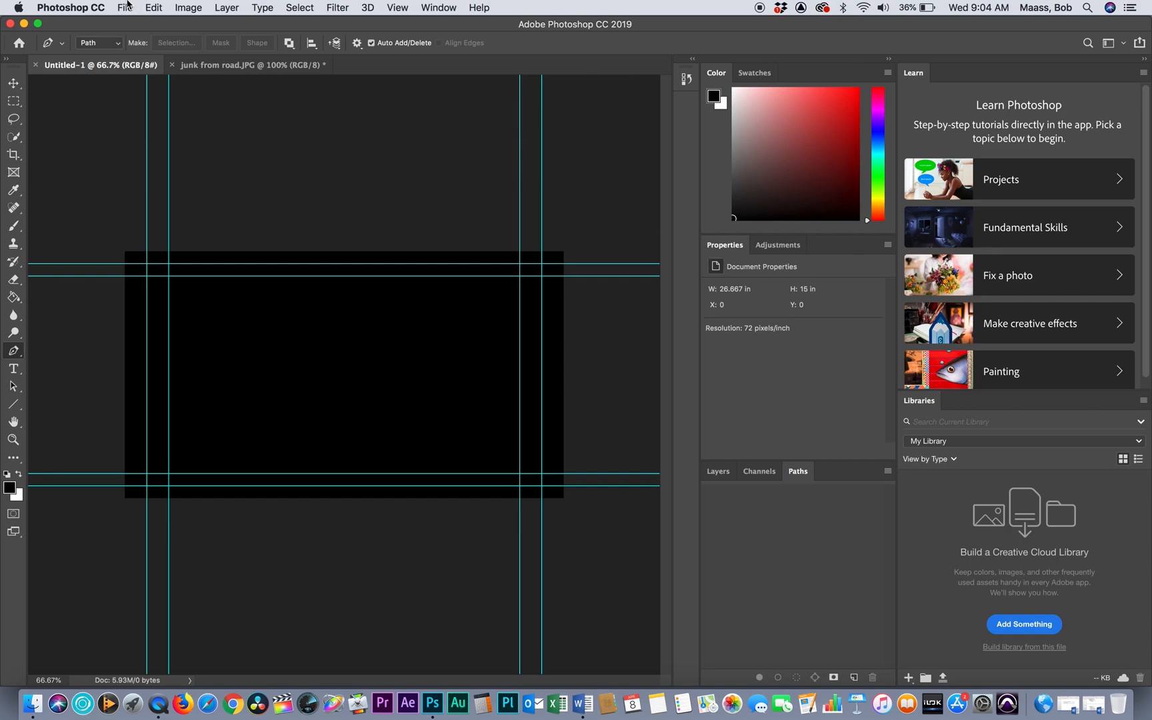
{"action": "left_click", "coordinate": [155, 8]}
{"action": "left_click", "coordinate": [178, 131]}
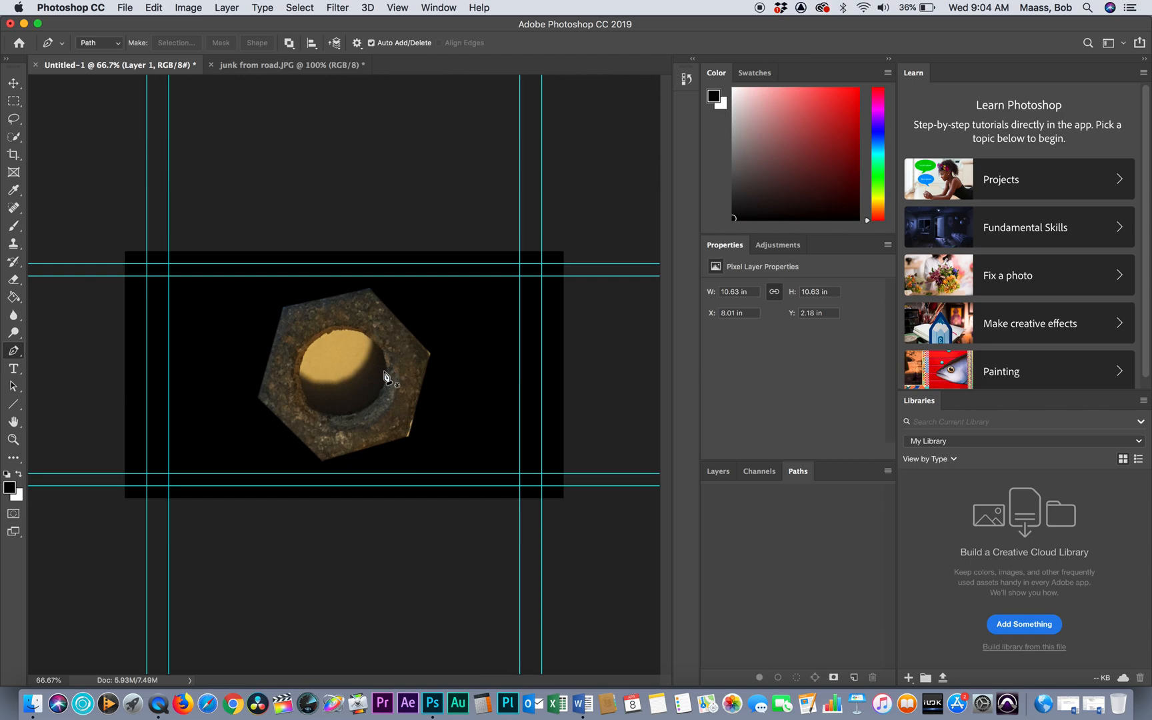
Step: Trace a closed path with the Pen tool around the round hole in the pasted nut
{"action": "left_click", "coordinate": [324, 335]}
{"action": "left_click", "coordinate": [342, 329]}
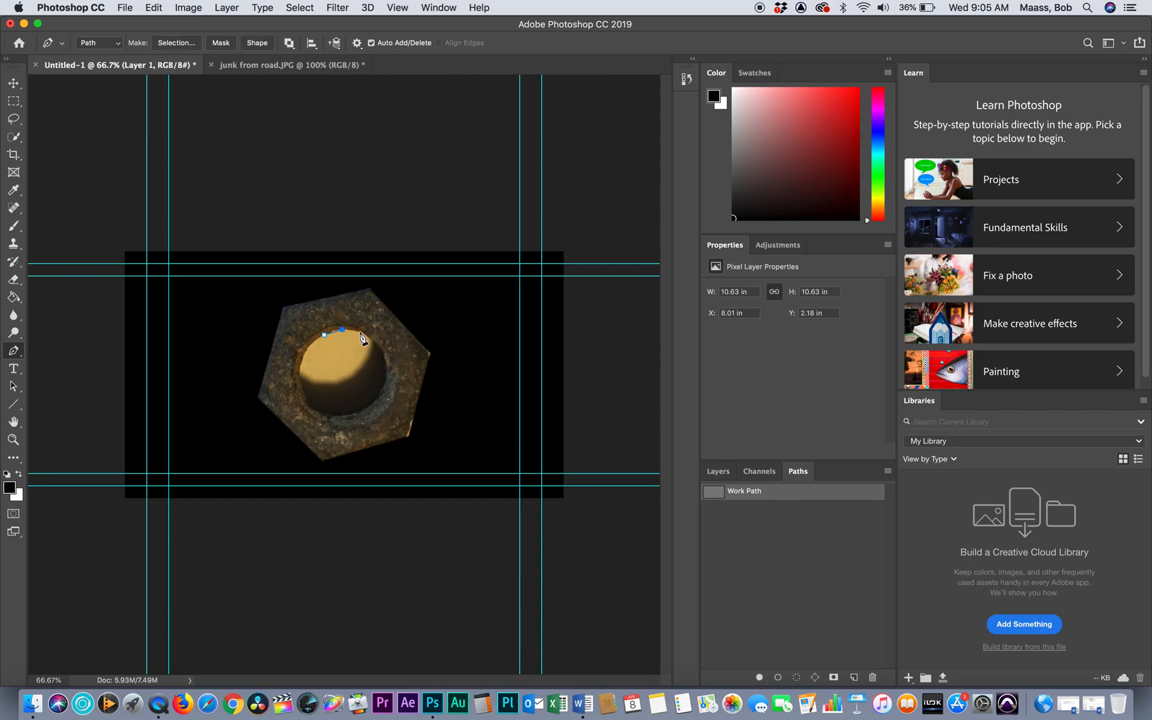
{"action": "left_click", "coordinate": [366, 333]}
{"action": "left_click", "coordinate": [384, 352]}
{"action": "left_click", "coordinate": [387, 379]}
{"action": "left_click", "coordinate": [377, 402]}
{"action": "left_click", "coordinate": [357, 412]}
{"action": "left_click", "coordinate": [329, 416]}
{"action": "left_click", "coordinate": [306, 407]}
{"action": "left_click", "coordinate": [300, 386]}
{"action": "left_click", "coordinate": [298, 365]}
{"action": "left_click", "coordinate": [305, 350]}
{"action": "key", "text": "super+x"}
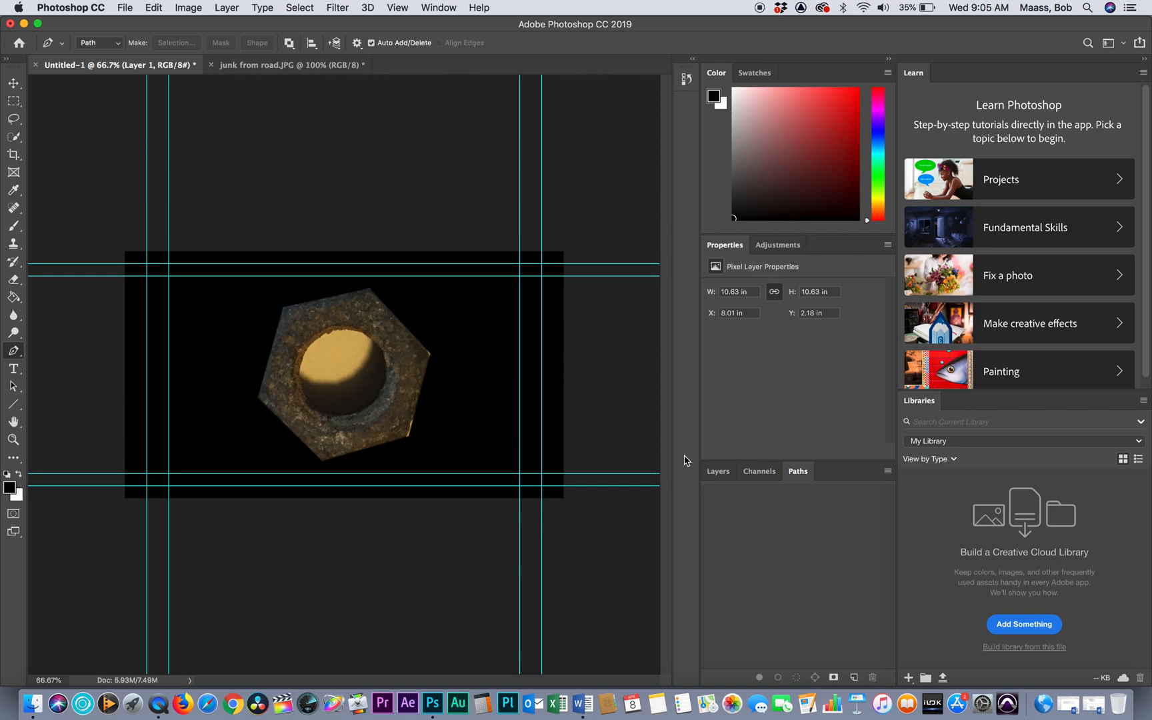
{"action": "key", "text": "super+z"}
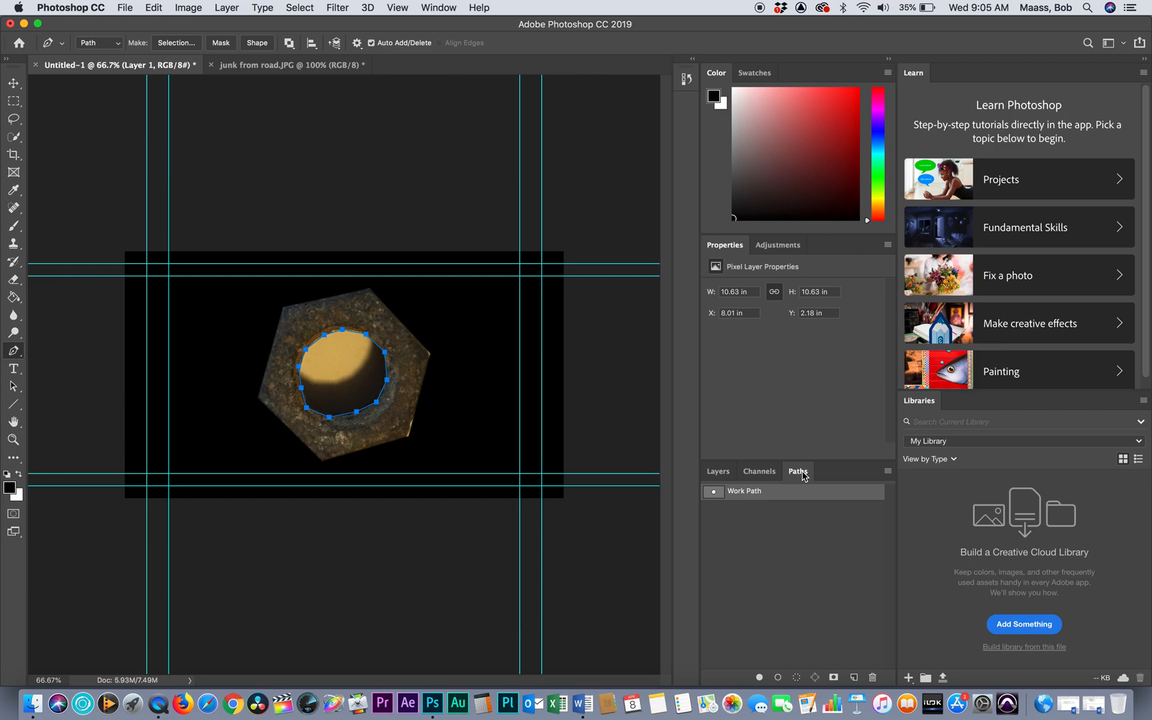
Step: Convert the hole's work path into a new anti-aliased selection with a 2 pixel feather radius and cut the selected area out of the nut
{"action": "left_click", "coordinate": [888, 471]}
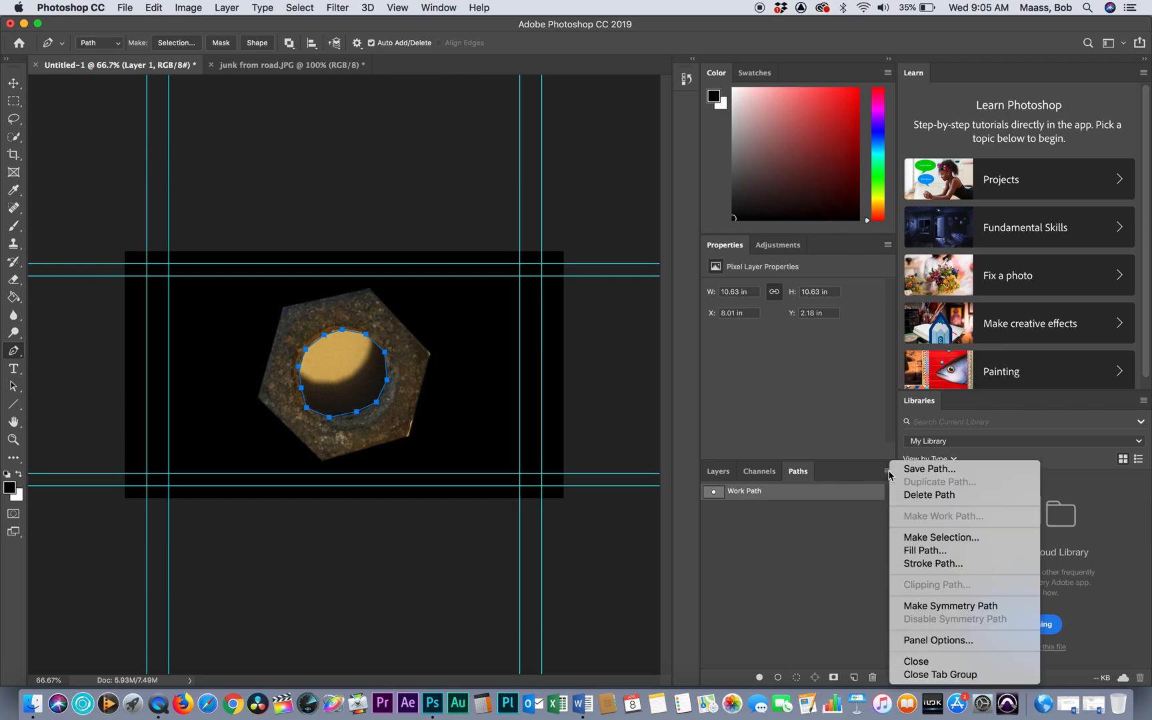
{"action": "left_click", "coordinate": [937, 540]}
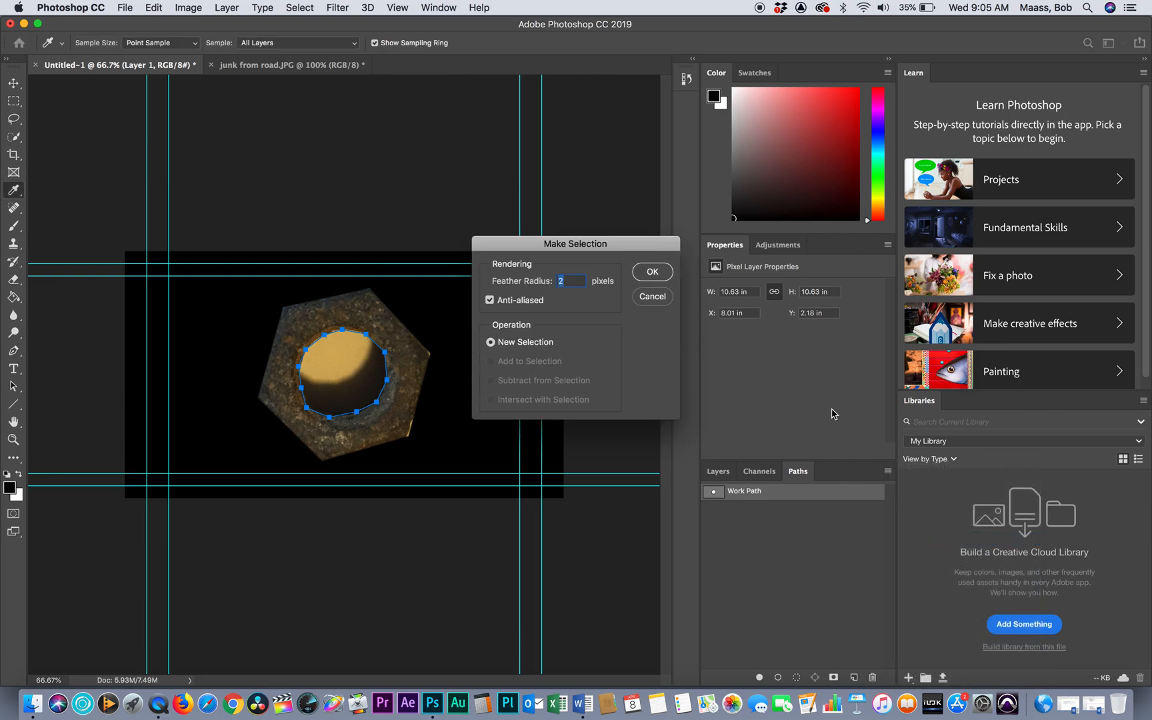
{"action": "left_click", "coordinate": [652, 271]}
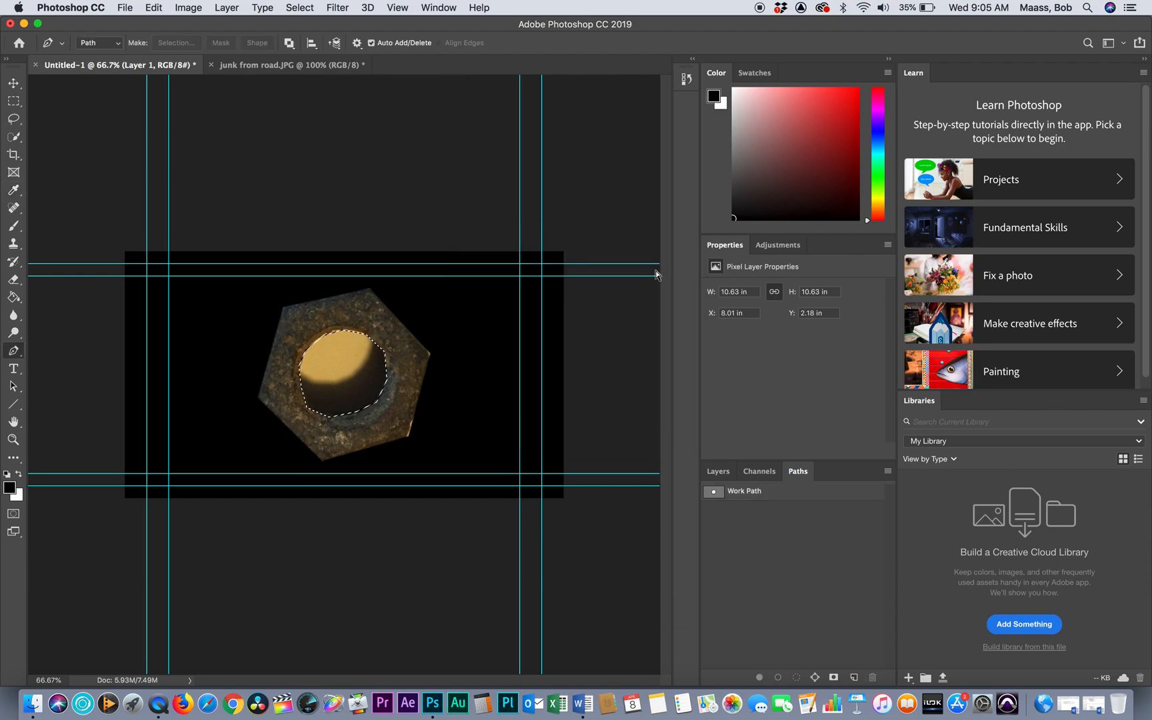
{"action": "key", "text": "super+x"}
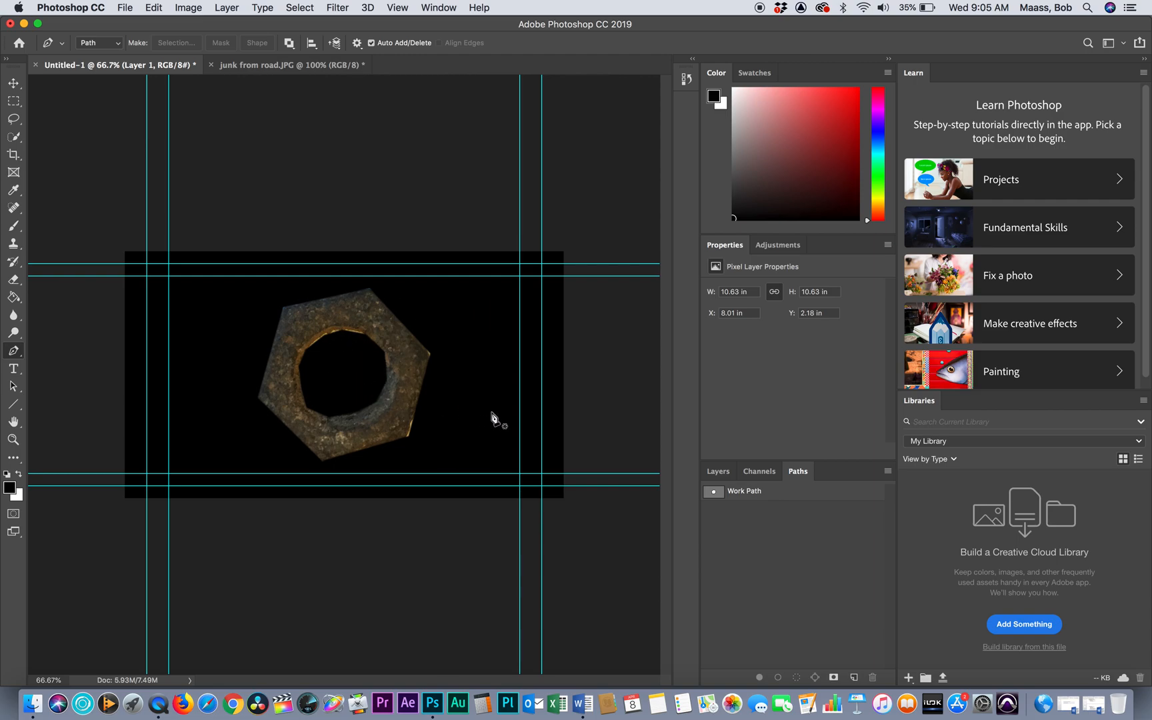
Step: Examine the colour channels by hiding Red and Green to view Blue alone, and turn both back on
{"action": "left_click", "coordinate": [719, 472]}
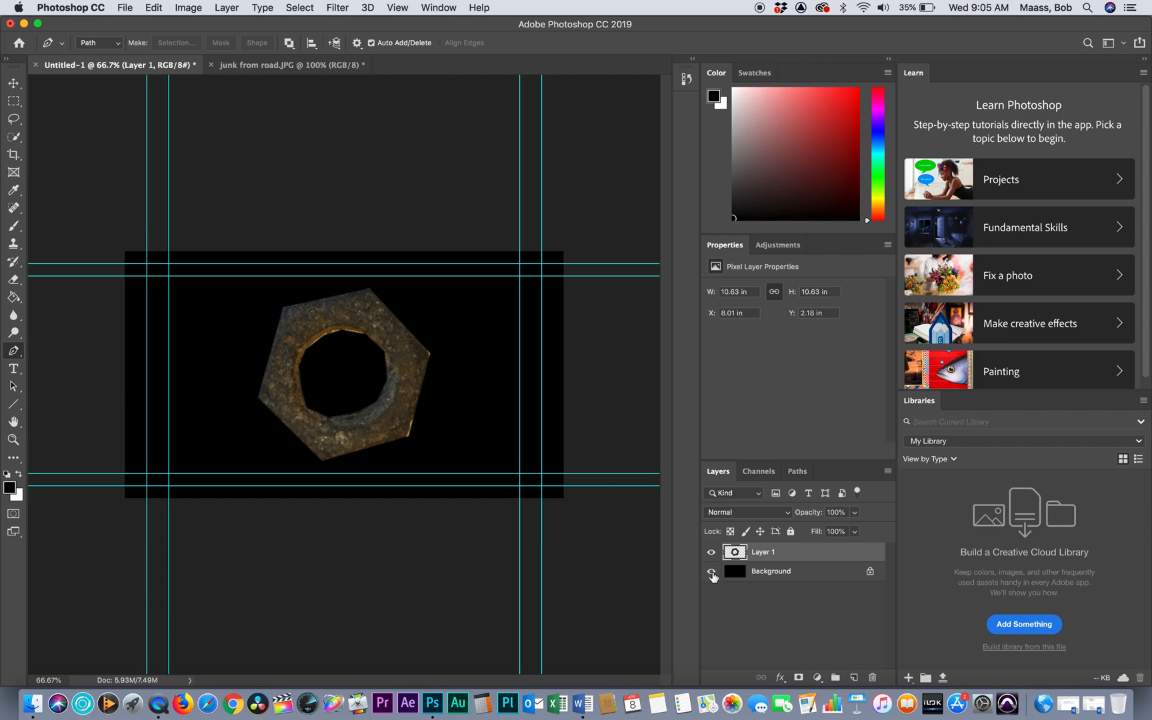
{"action": "left_click", "coordinate": [759, 471]}
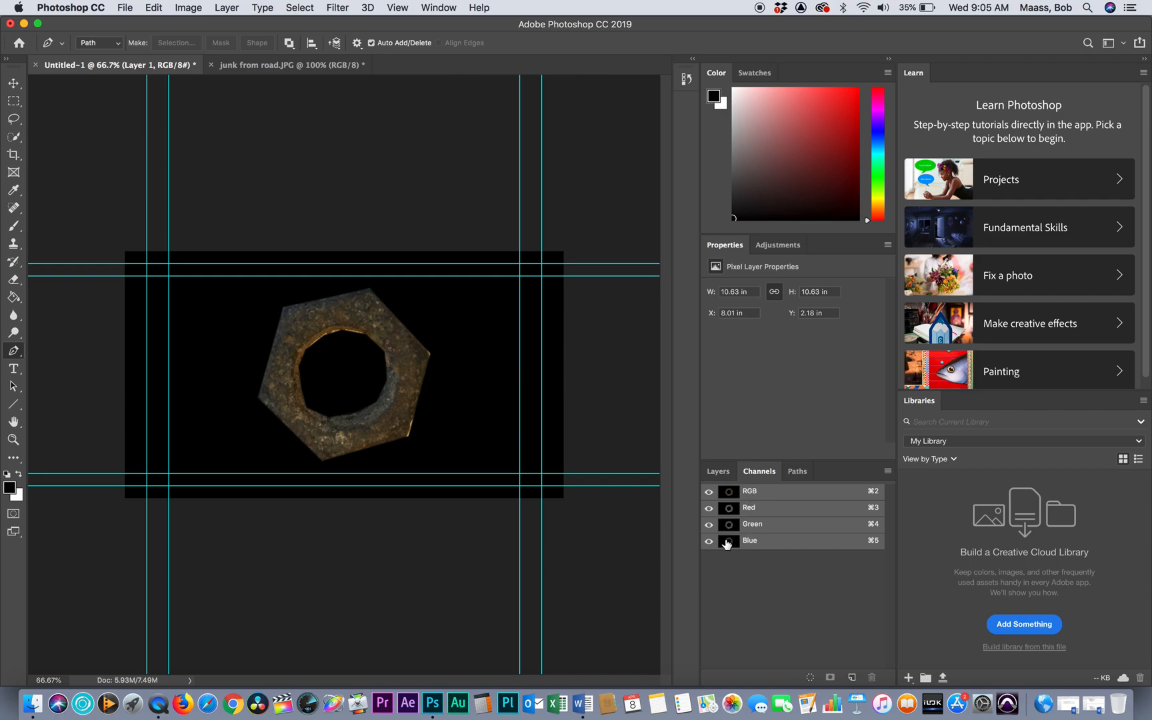
{"action": "left_click", "coordinate": [708, 508]}
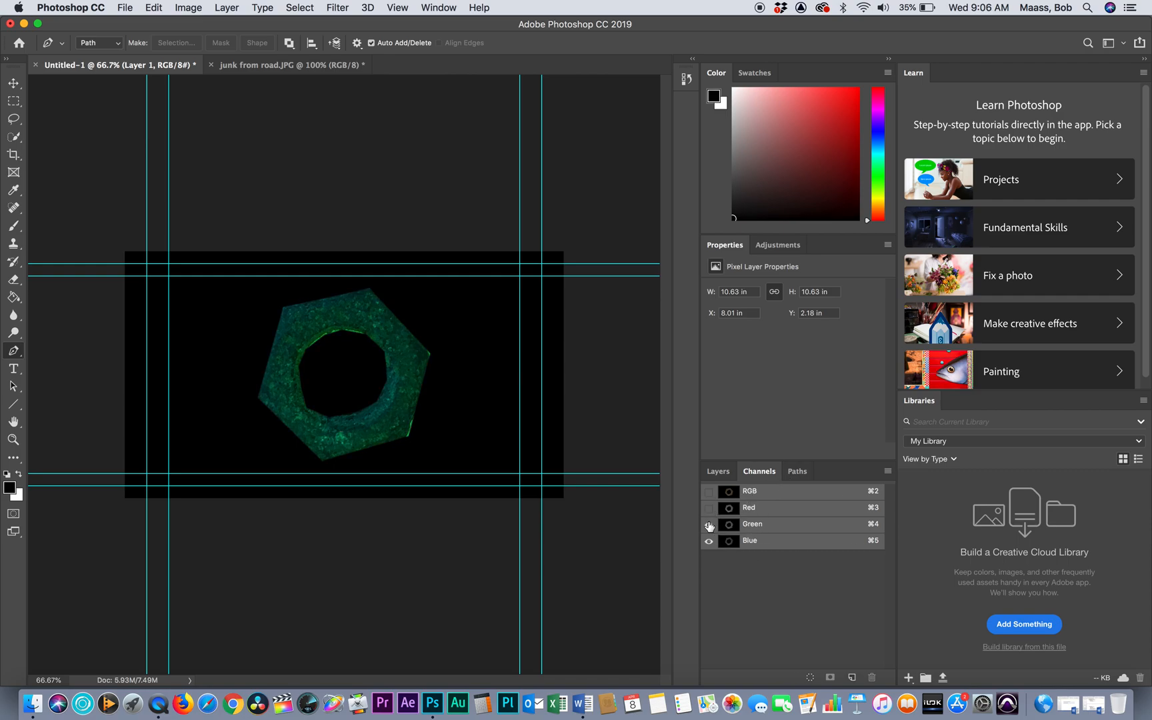
{"action": "left_click", "coordinate": [709, 524]}
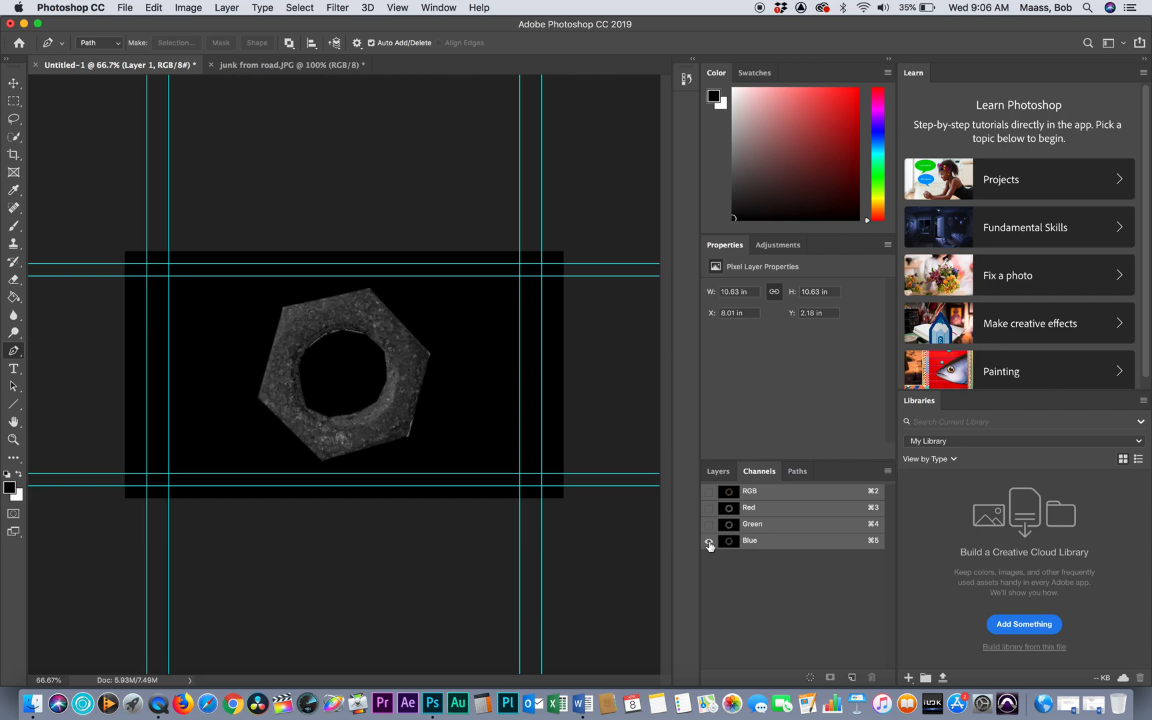
{"action": "left_click", "coordinate": [709, 524]}
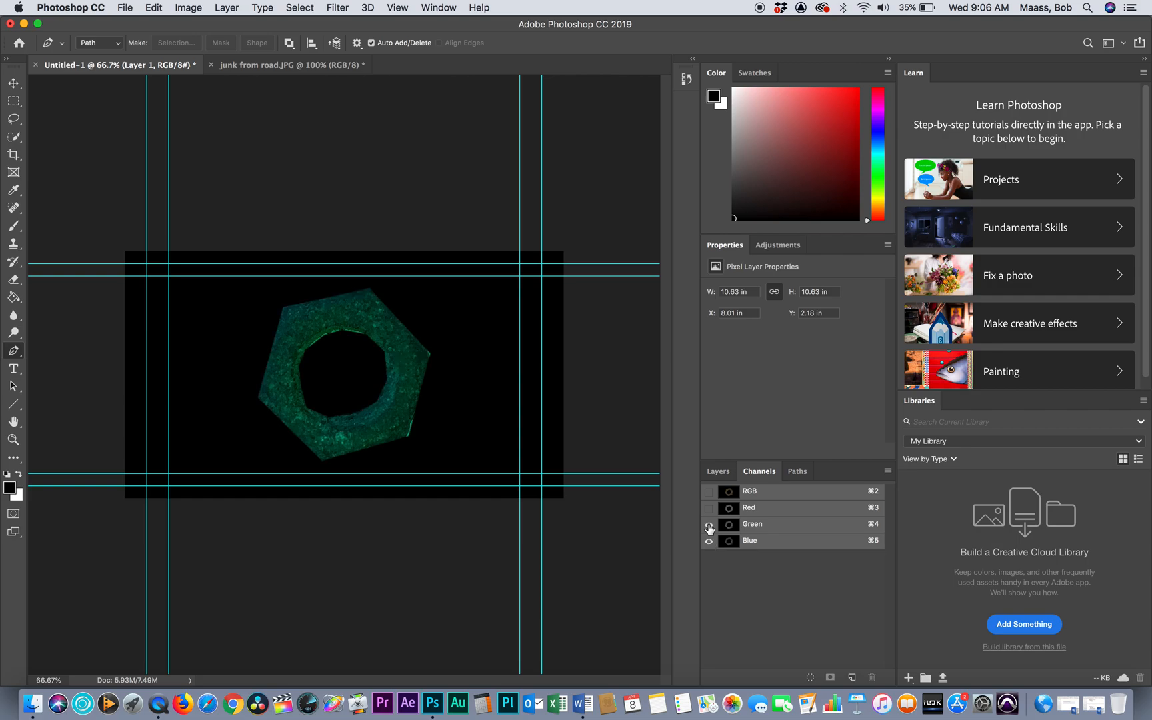
{"action": "left_click", "coordinate": [708, 508]}
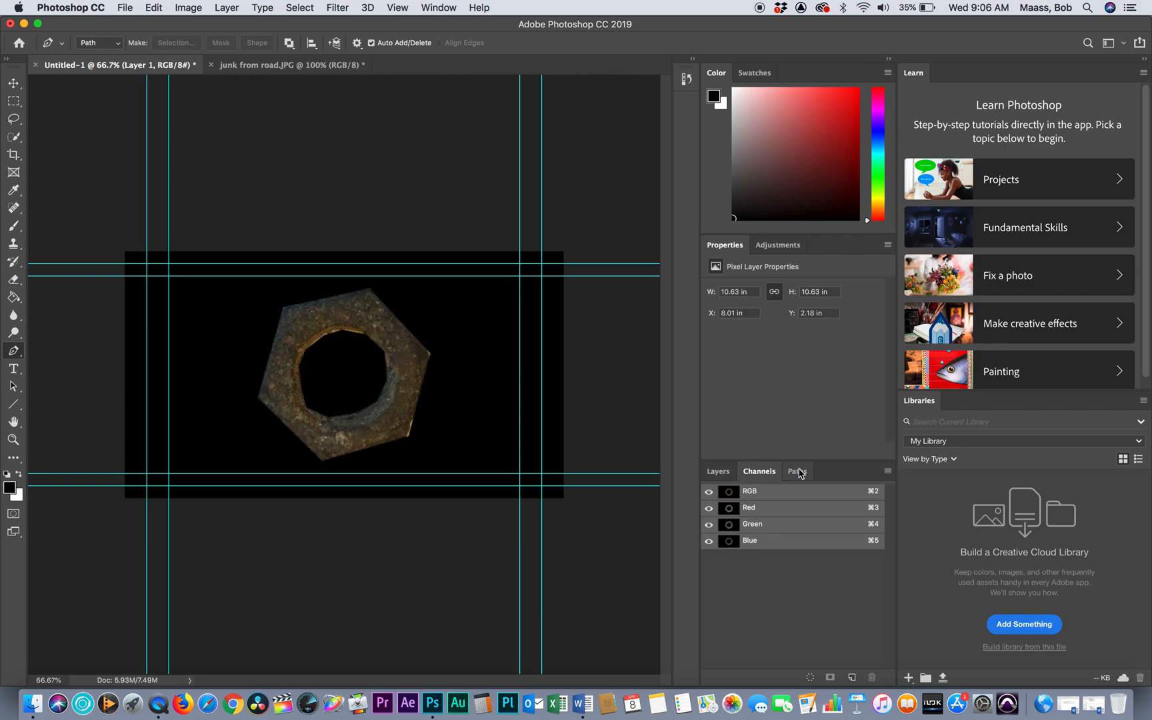
Step: Delete the black Background layer and check the channel thumbnails of the remaining nut layer
{"action": "left_click", "coordinate": [719, 471]}
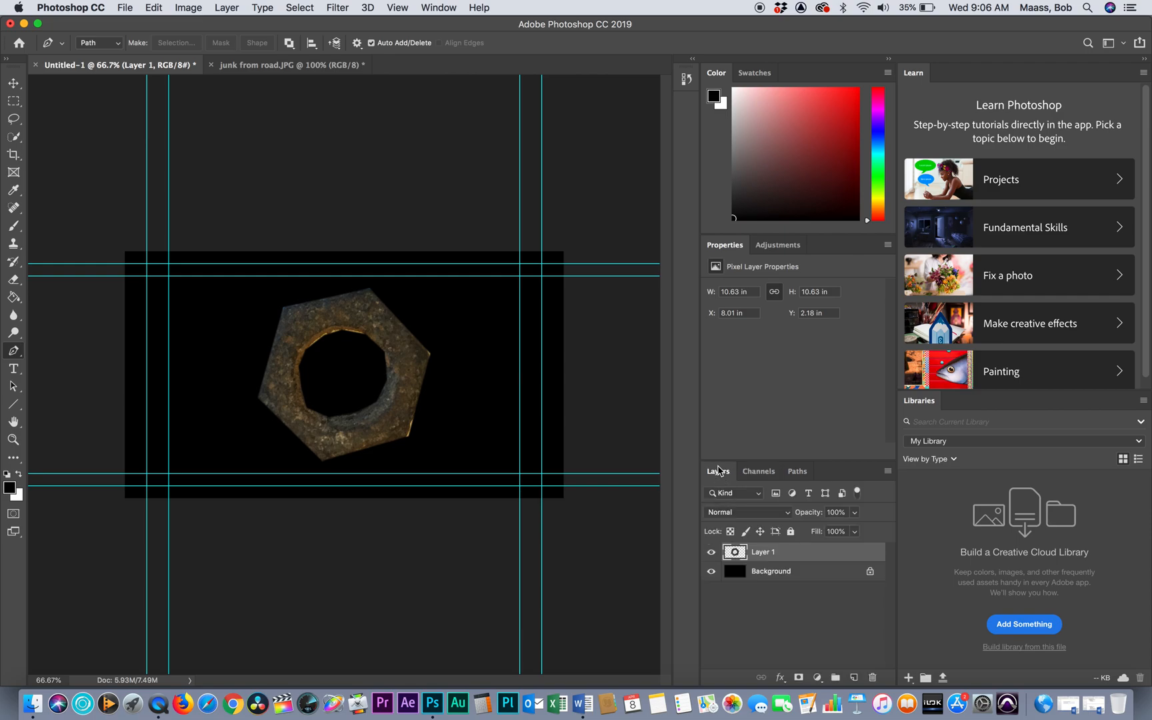
{"action": "left_click_drag", "start_coordinate": [767, 575], "coordinate": [874, 675]}
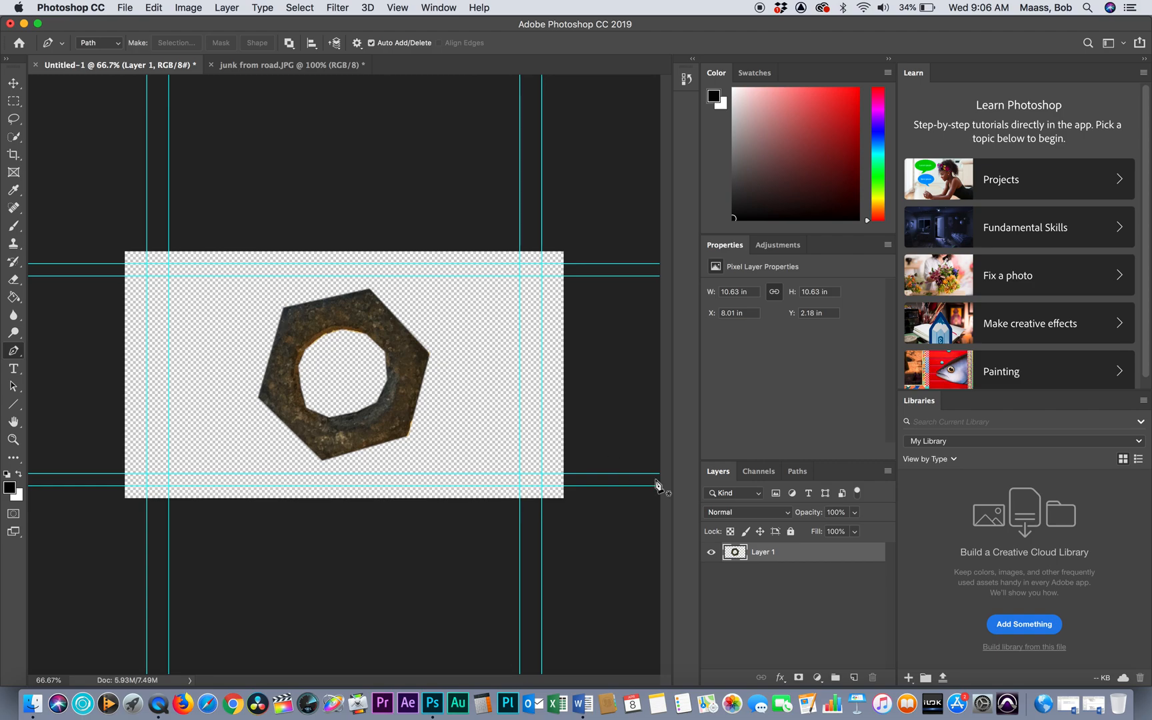
{"action": "left_click", "coordinate": [761, 471]}
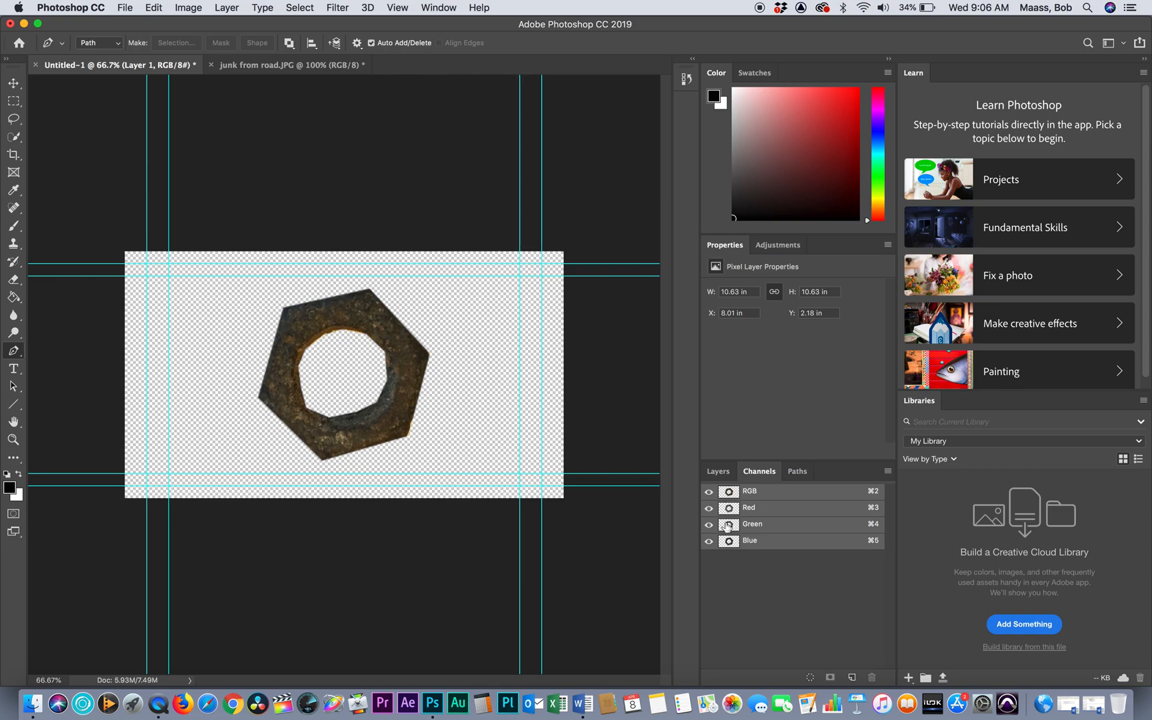
{"action": "left_click", "coordinate": [720, 471]}
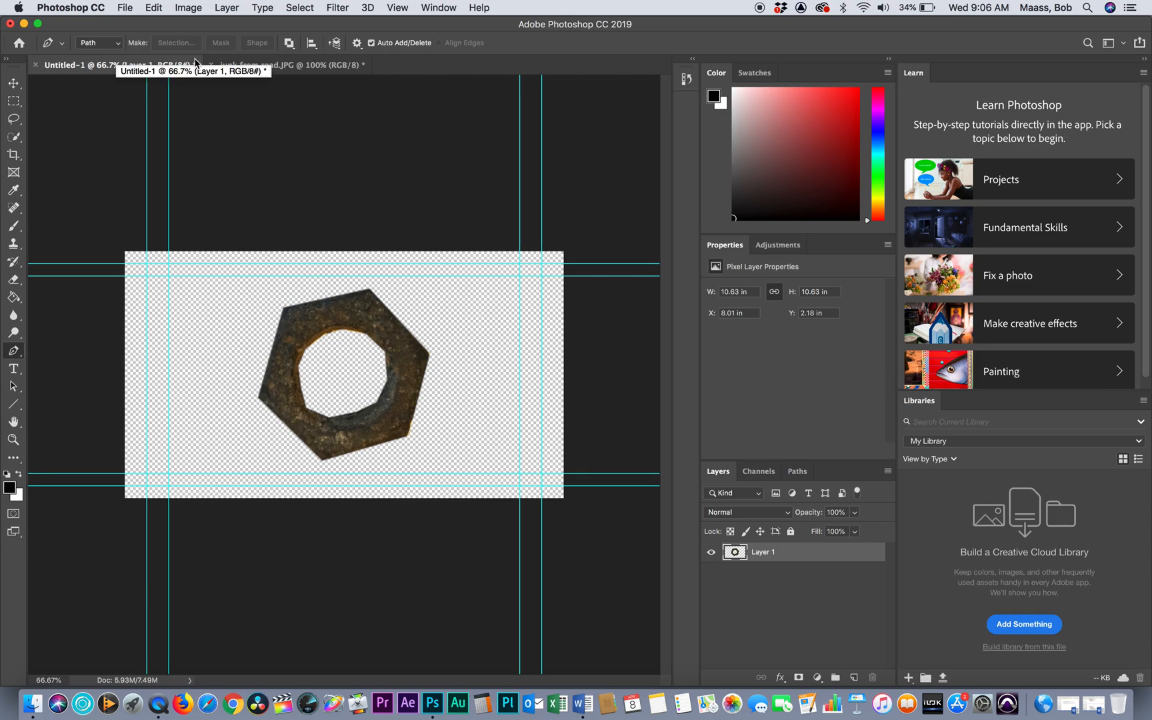
Step: Save the document in Photoshop format as "bolt cut out photoshop" in the "day 5 ae ps pp stuff" folder
{"action": "left_click", "coordinate": [133, 9]}
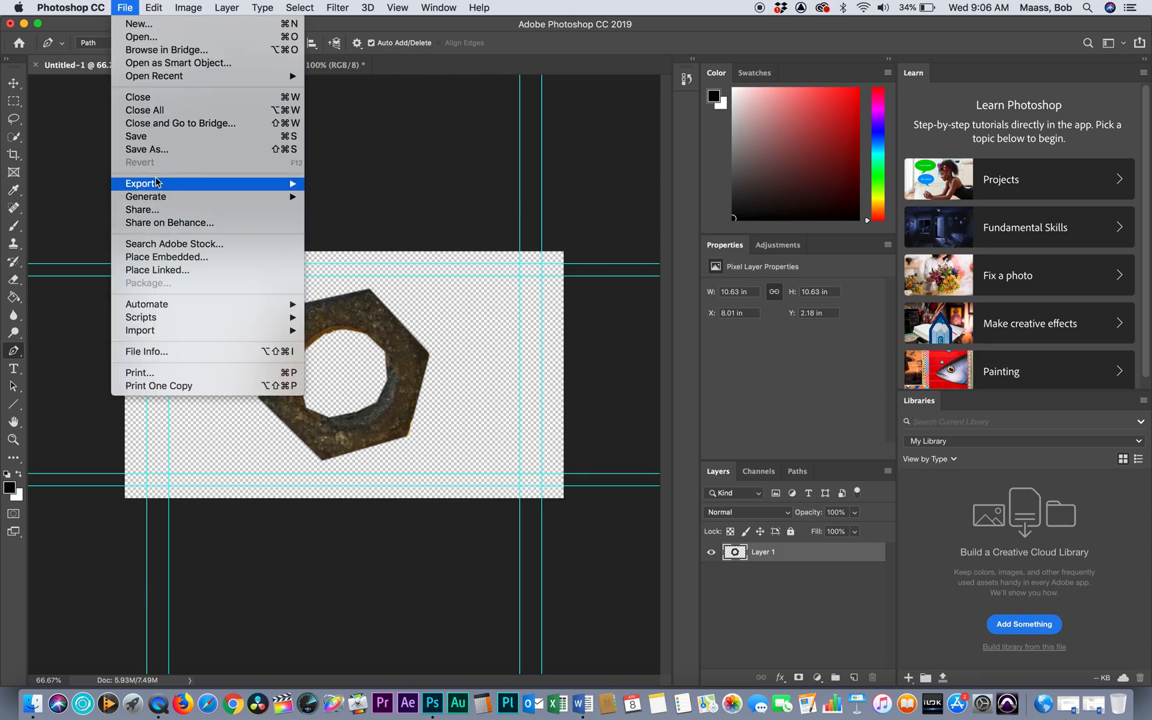
{"action": "left_click", "coordinate": [167, 150]}
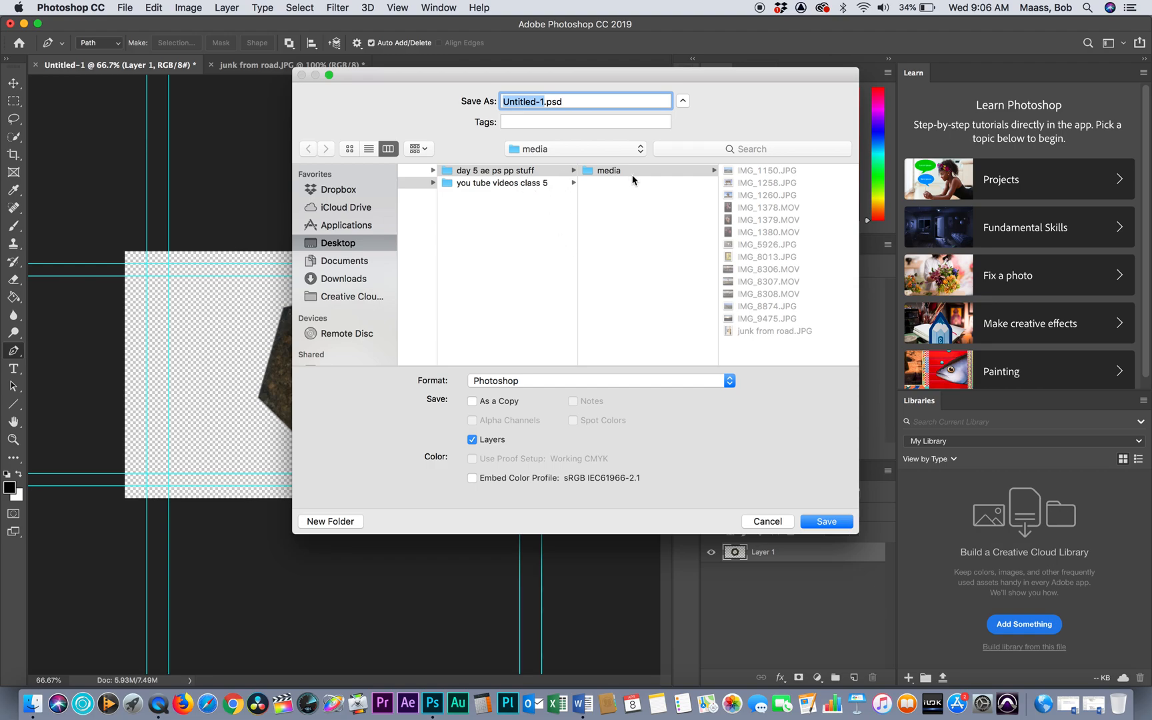
{"action": "left_click", "coordinate": [506, 171]}
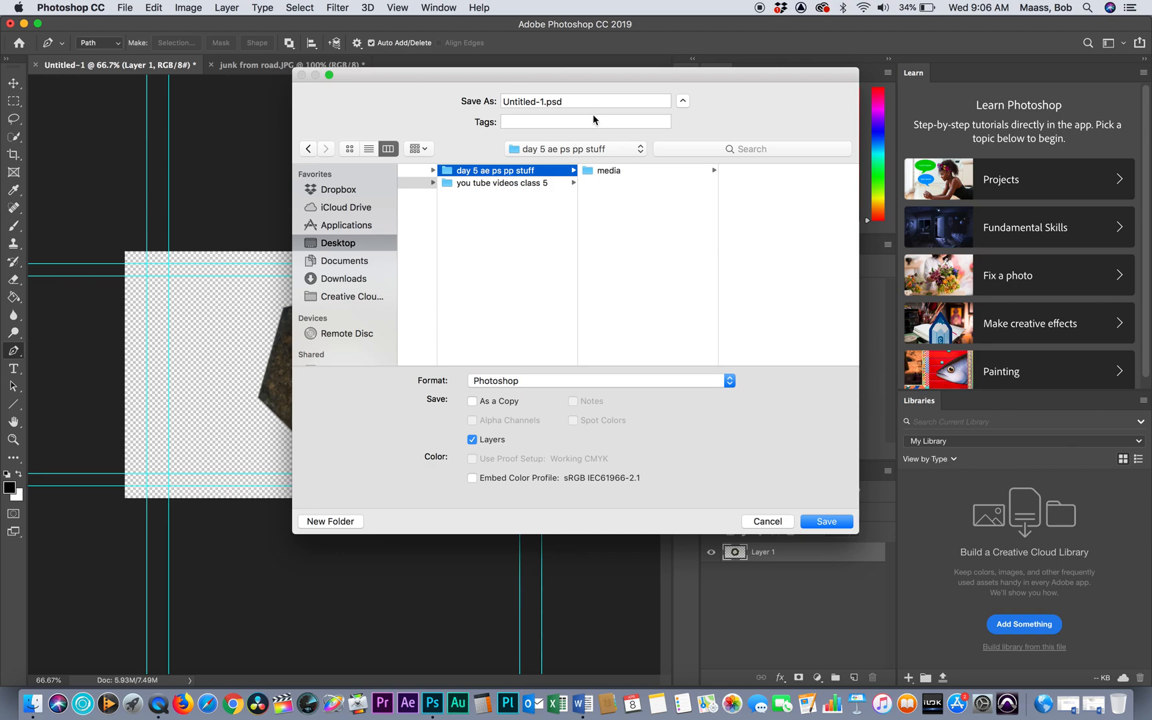
{"action": "left_click", "coordinate": [573, 101]}
{"action": "key", "text": "super+a"}
{"action": "type", "text": "bo"}
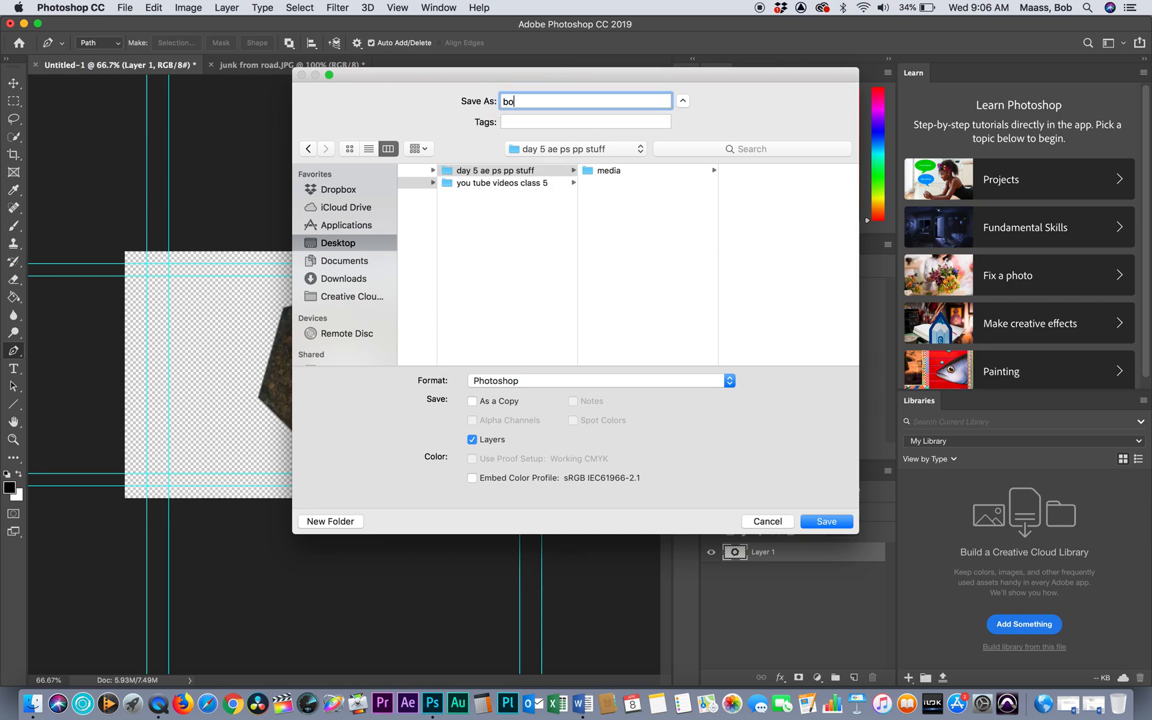
{"action": "type", "text": "lt cut out photoshop"}
{"action": "left_click", "coordinate": [825, 522]}
{"action": "left_click", "coordinate": [740, 290]}
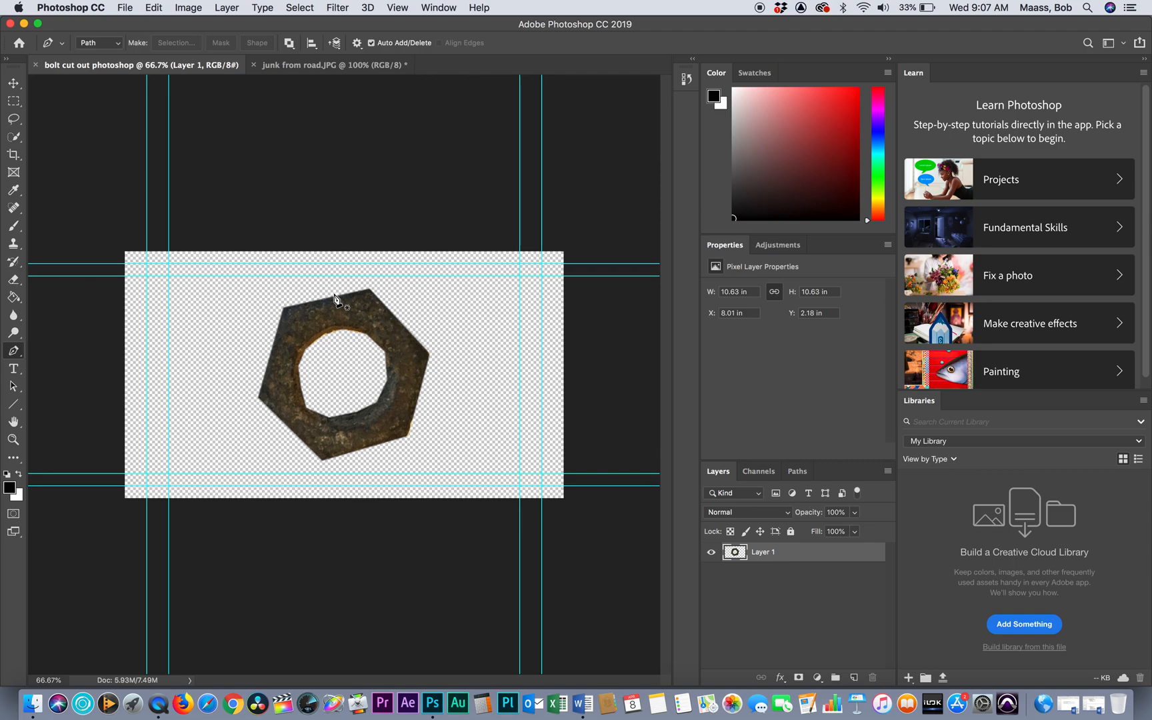
Step: Save a PNG copy of the cutout as "bolt cut out photoshop.png" in the same folder with the large file size, fastest saving option
{"action": "left_click", "coordinate": [124, 7]}
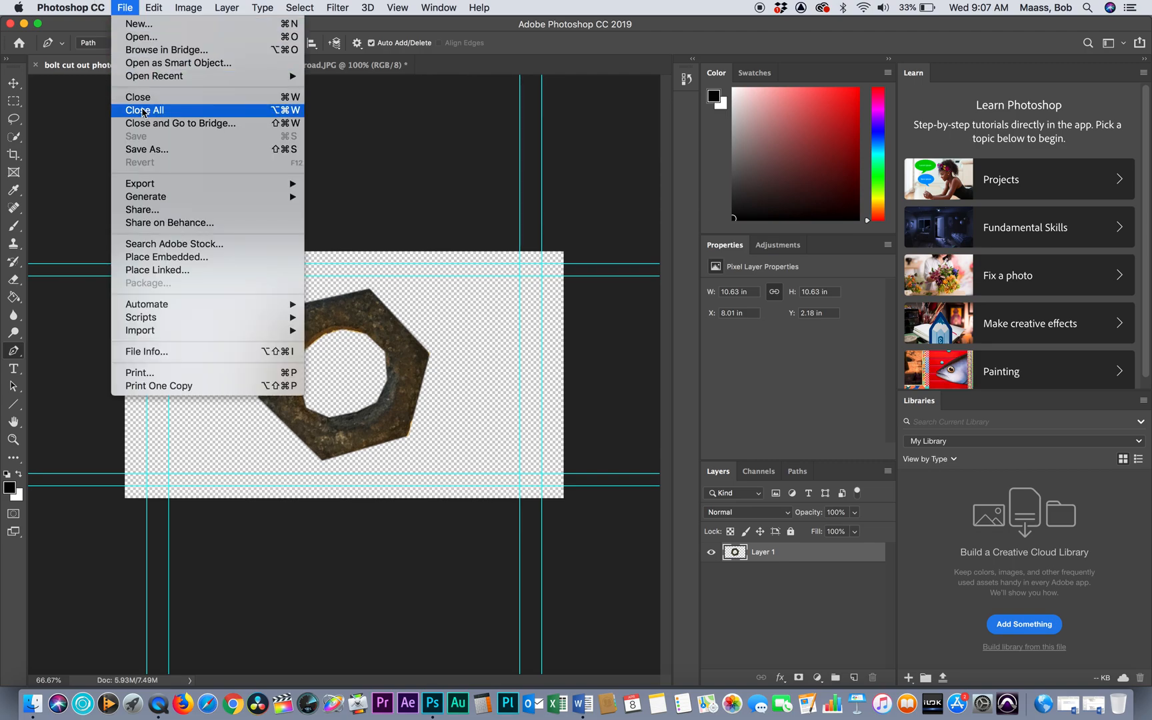
{"action": "left_click", "coordinate": [146, 149]}
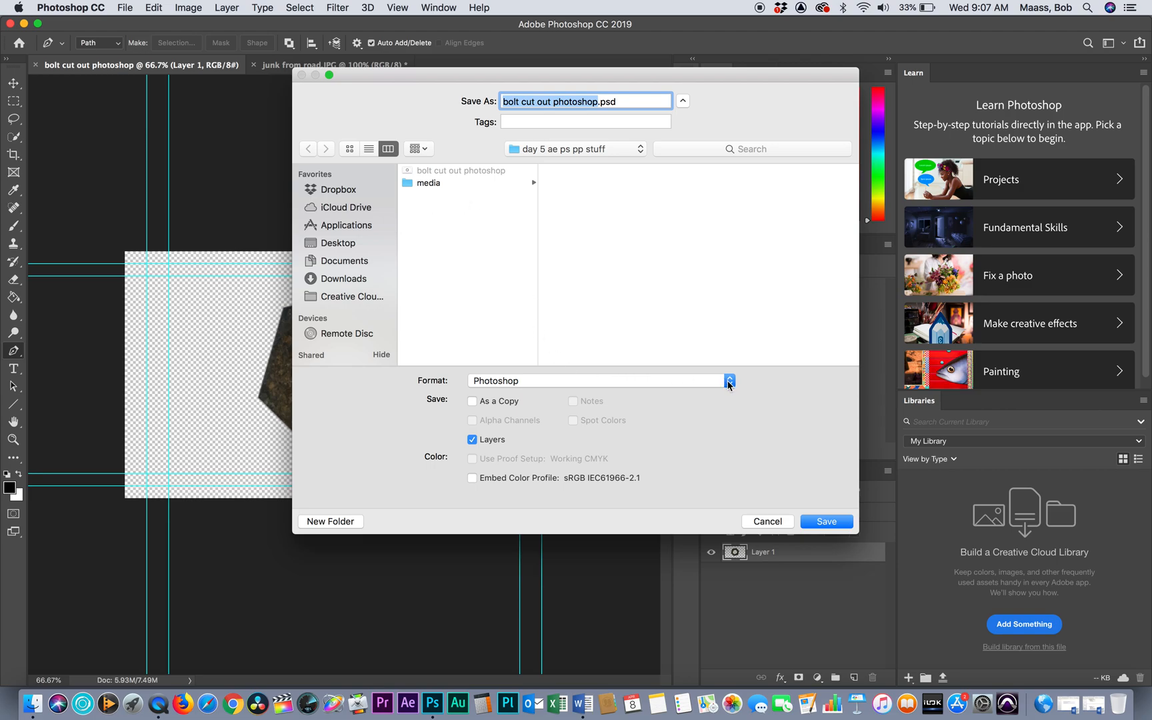
{"action": "left_click", "coordinate": [730, 381]}
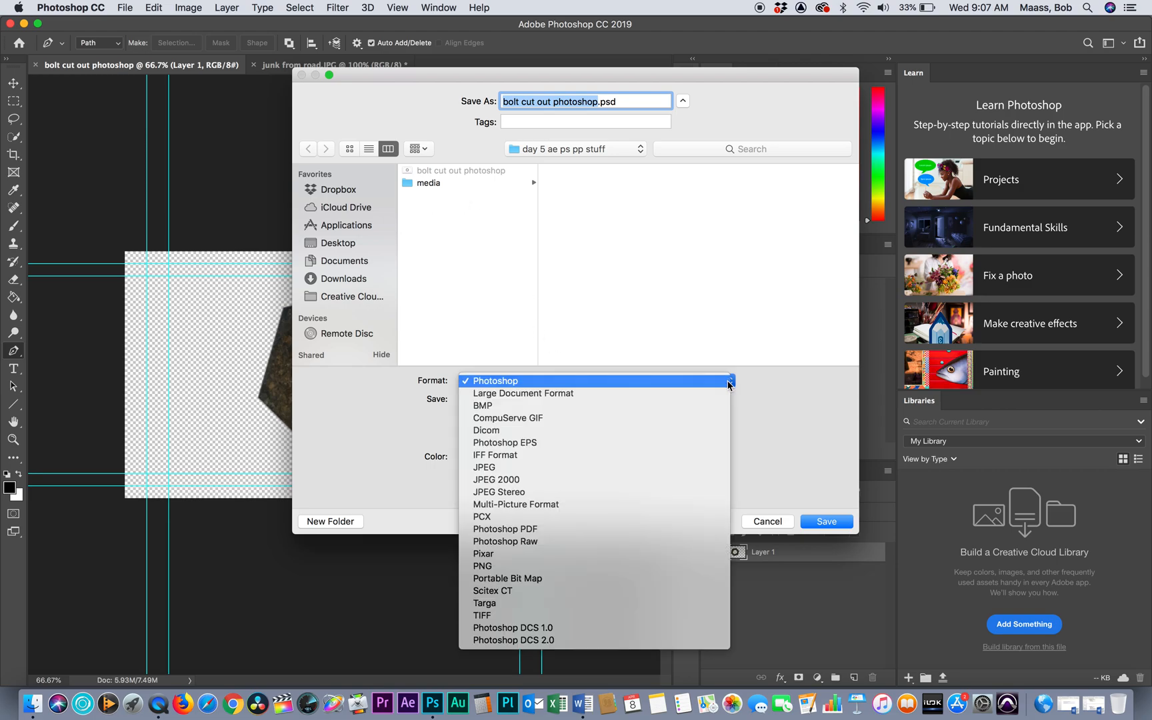
{"action": "left_click", "coordinate": [497, 567]}
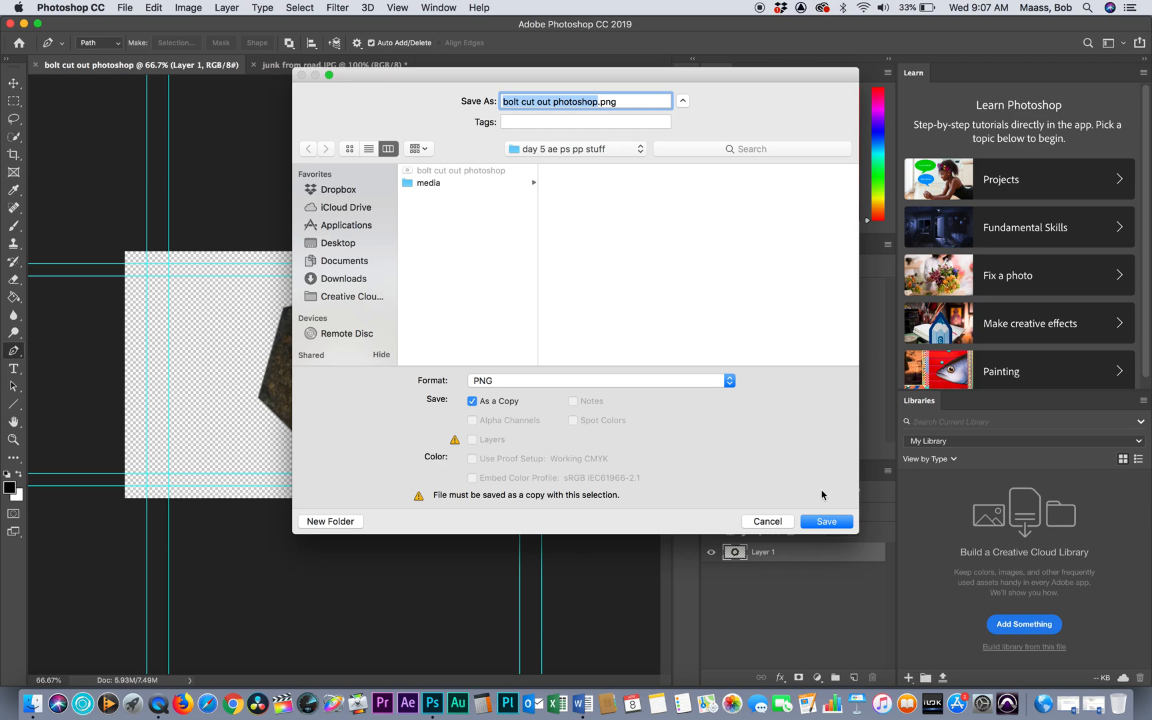
{"action": "left_click", "coordinate": [838, 523]}
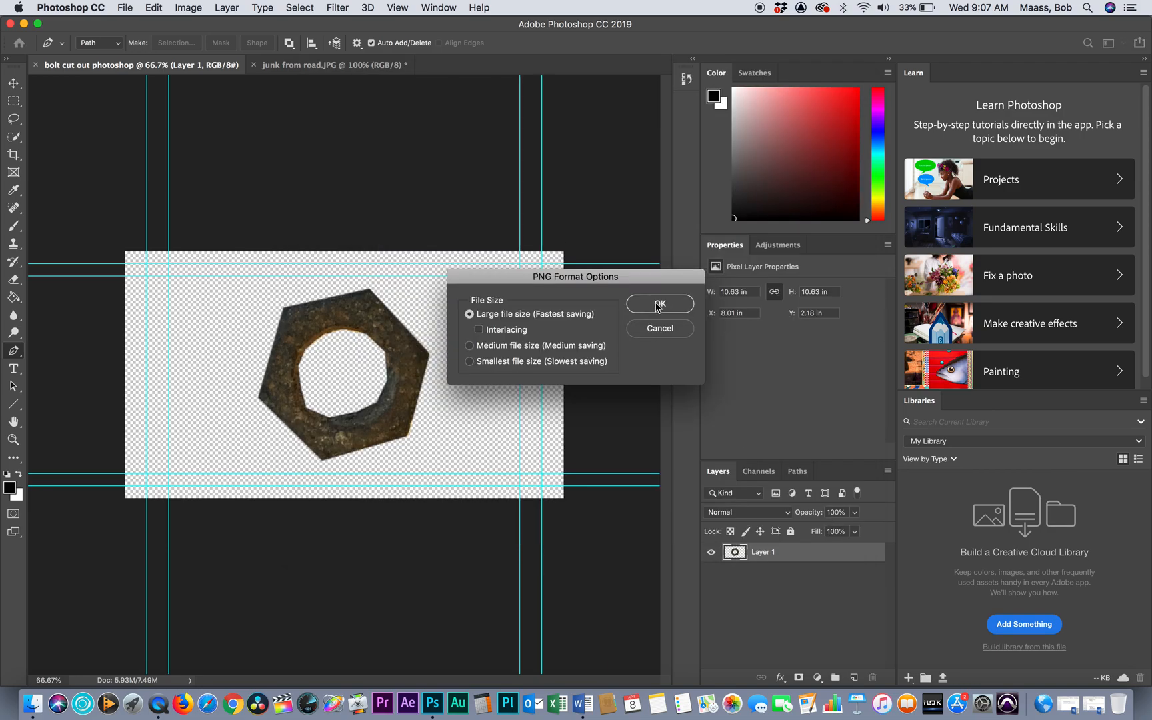
{"action": "left_click", "coordinate": [661, 304]}
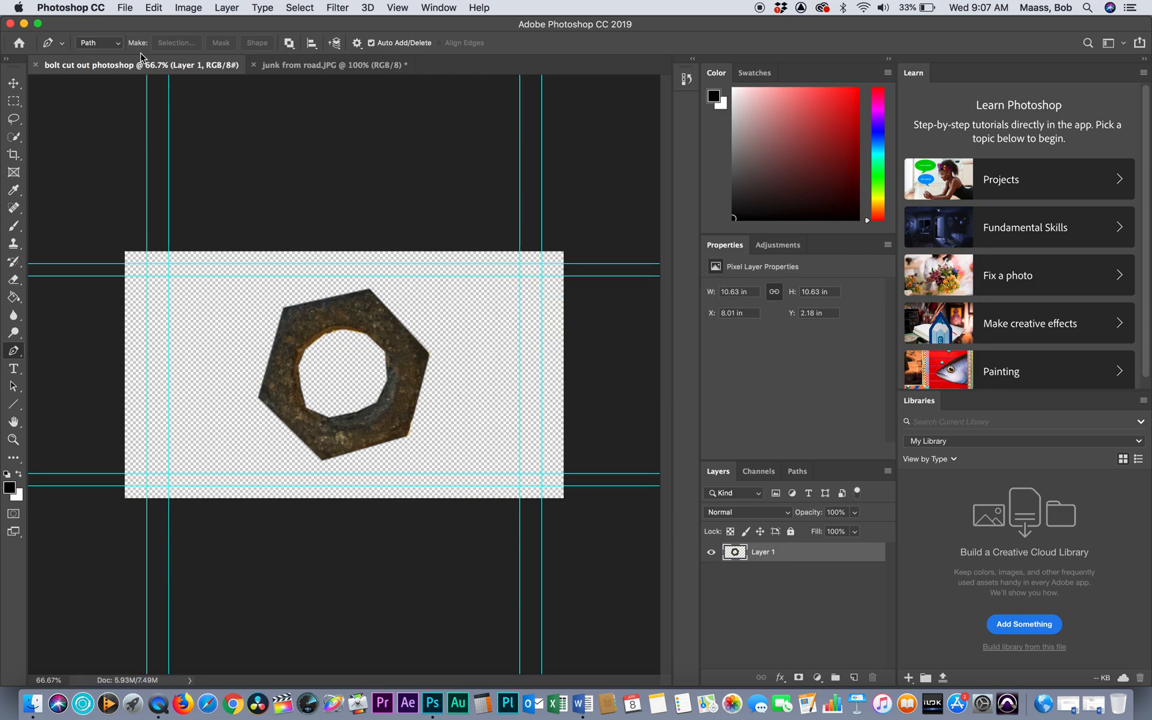
Step: Save a JPEG copy of the cutout in the same folder at quality 12 Maximum, progressive format with 3 scans
{"action": "left_click", "coordinate": [129, 8]}
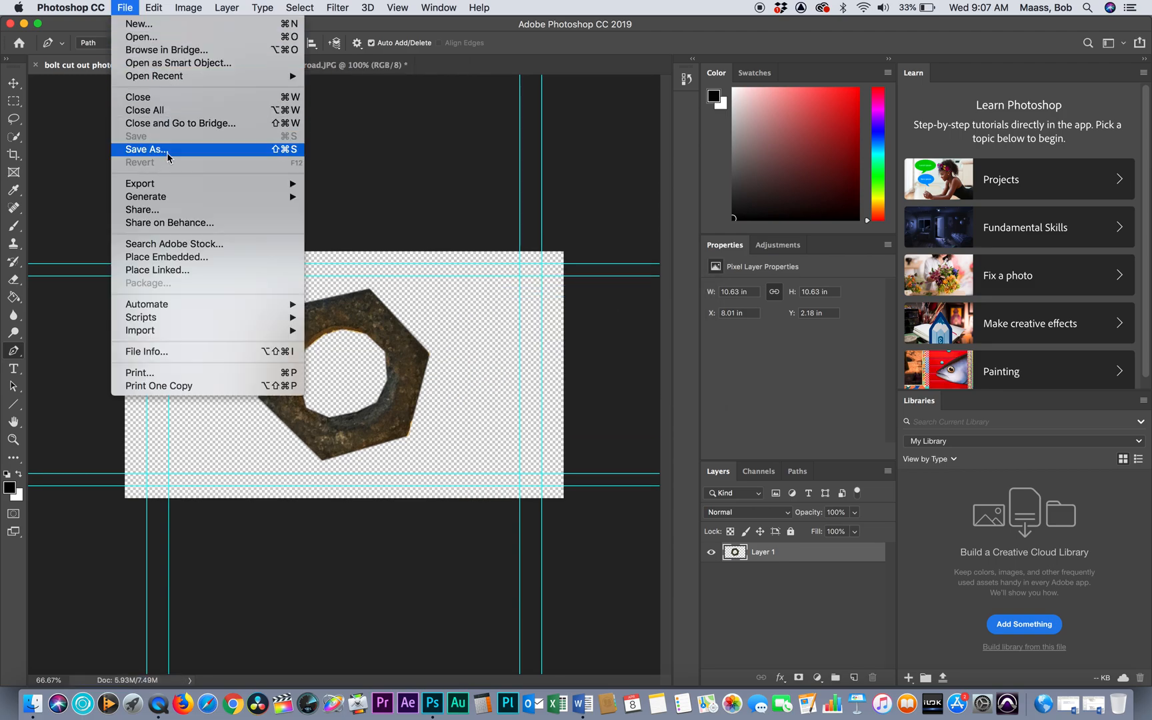
{"action": "left_click", "coordinate": [147, 149]}
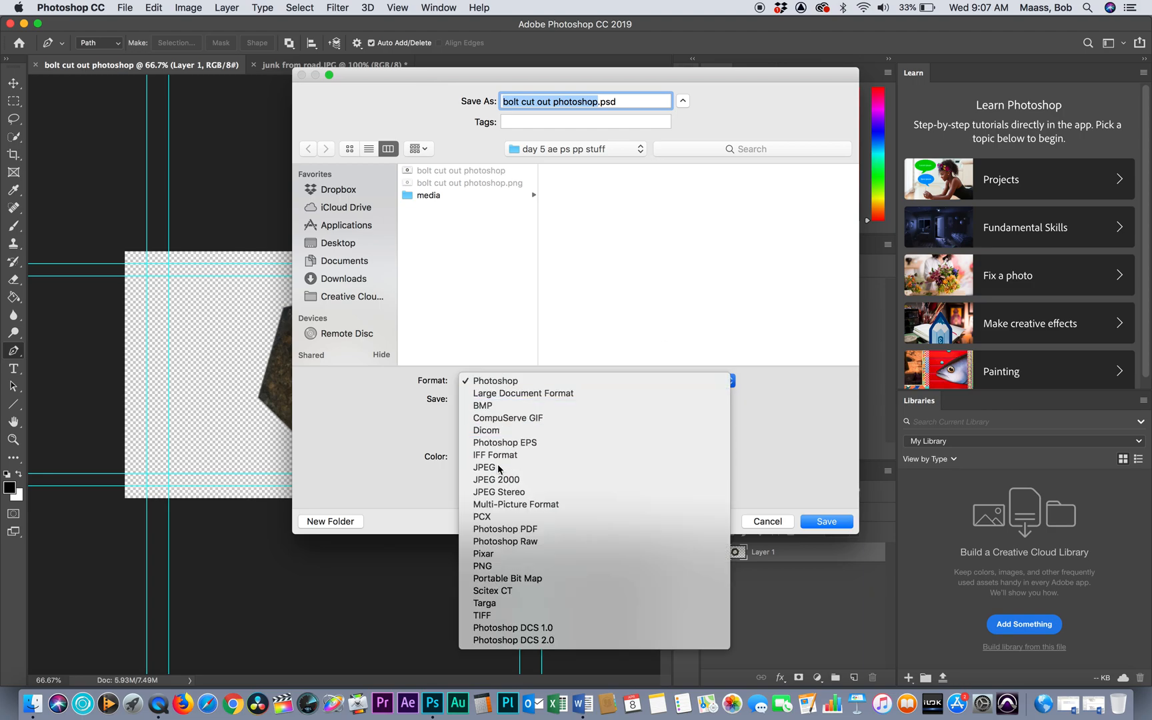
{"action": "left_click", "coordinate": [498, 468]}
{"action": "left_click", "coordinate": [826, 521]}
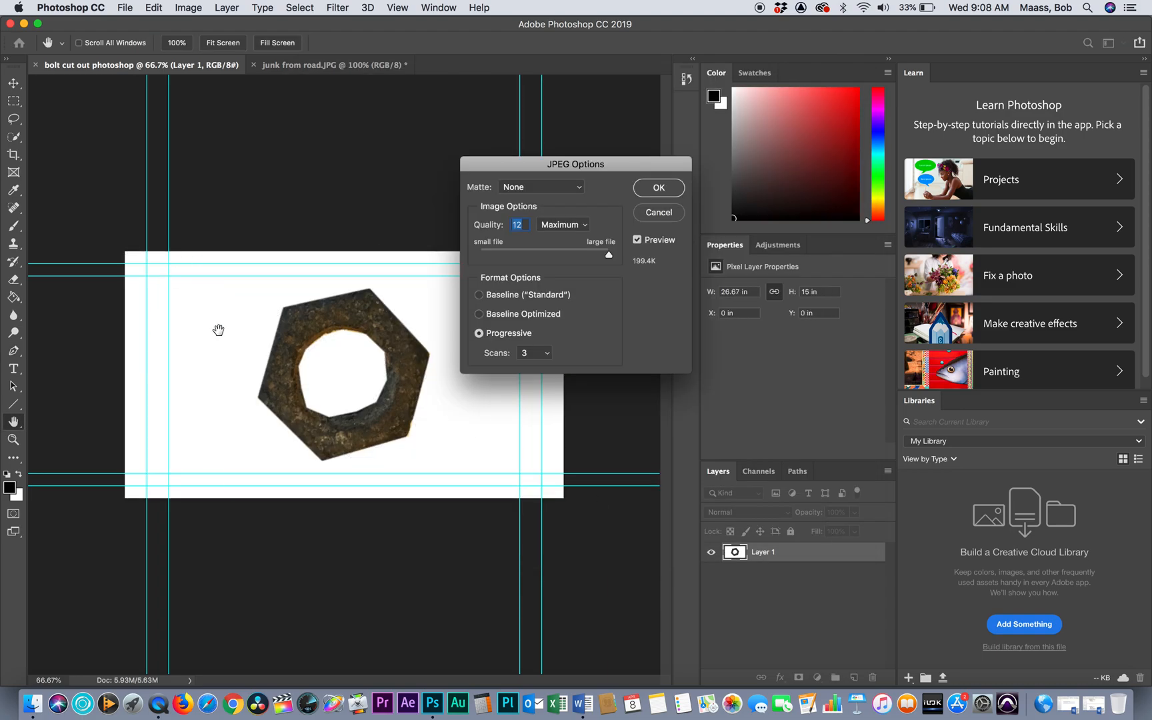
{"action": "left_click", "coordinate": [666, 192]}
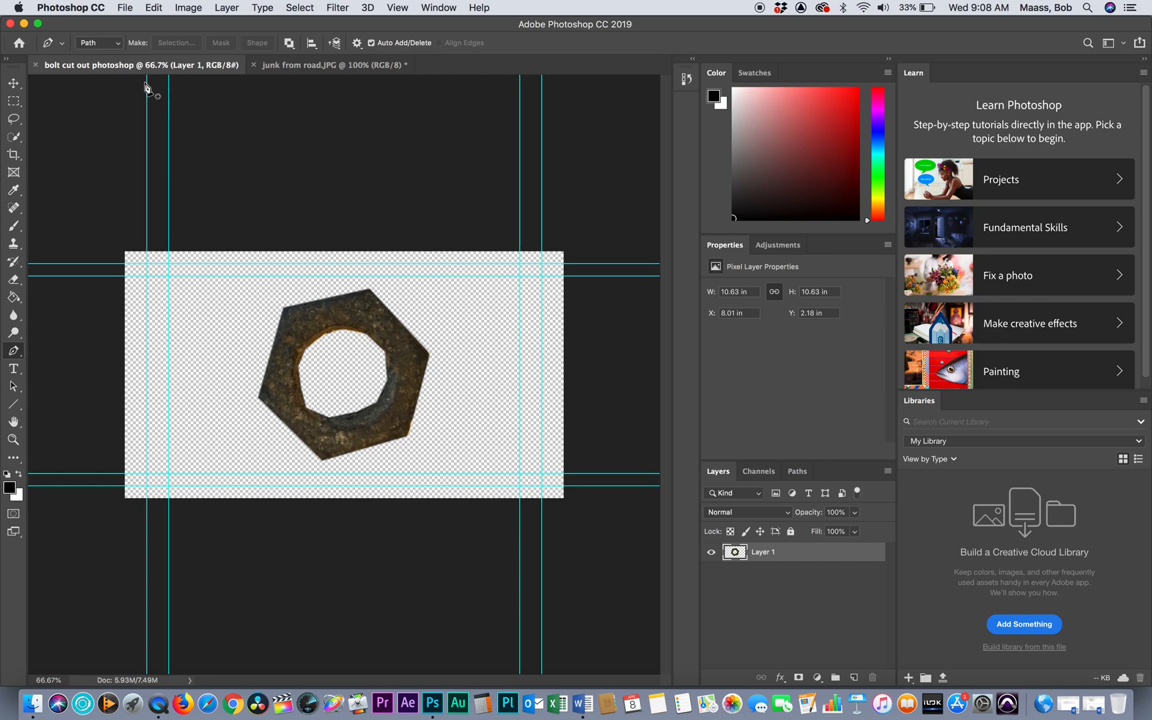
Step: Minimise the Photoshop window and, in Finder, list the saved files in "day 5 ae ps pp stuff" with the media subfolder collapsed
{"action": "left_click", "coordinate": [24, 24]}
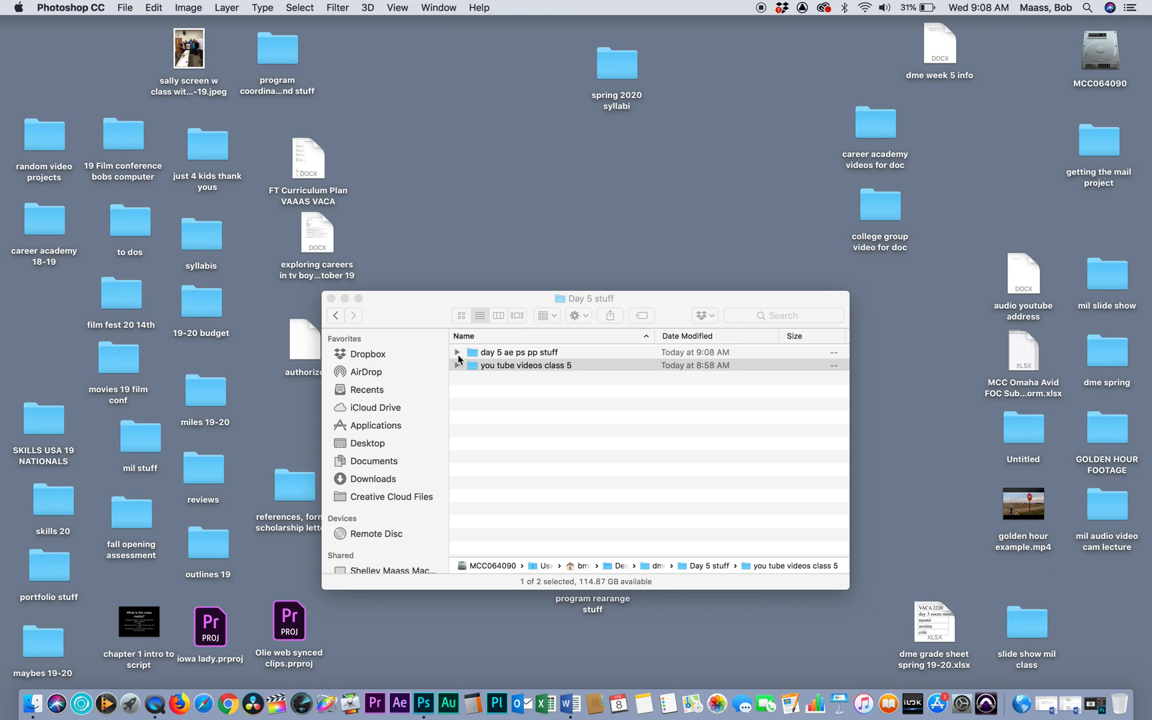
{"action": "left_click", "coordinate": [457, 352]}
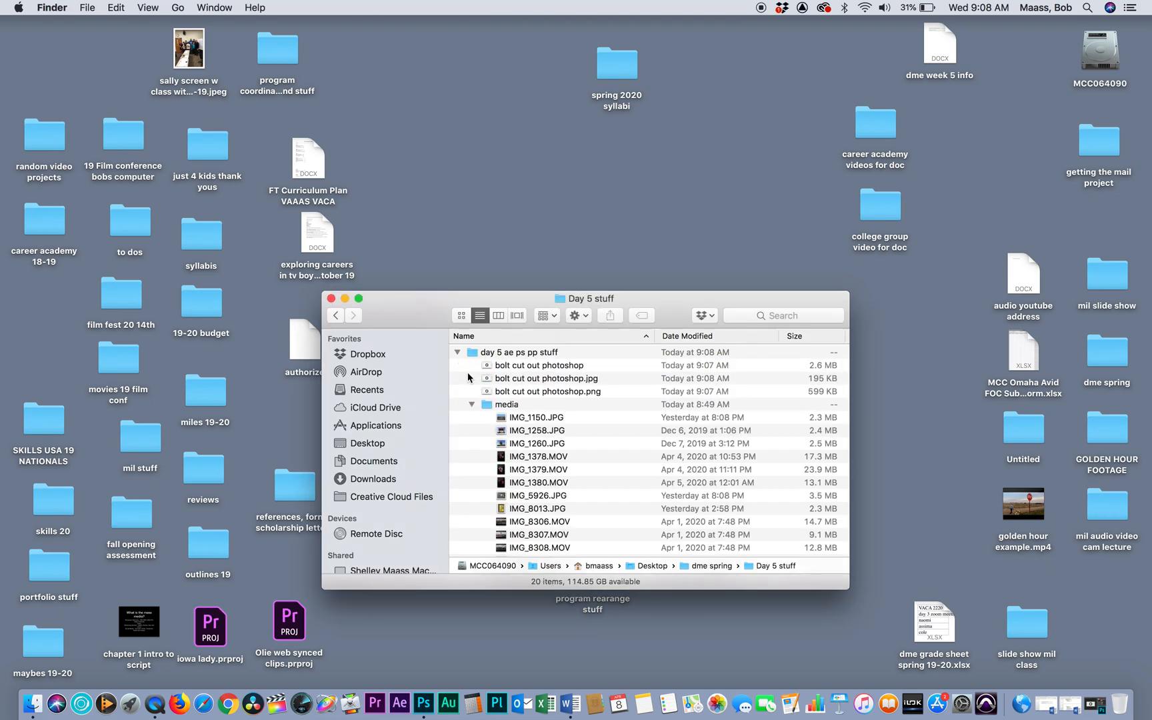
{"action": "left_click", "coordinate": [470, 405]}
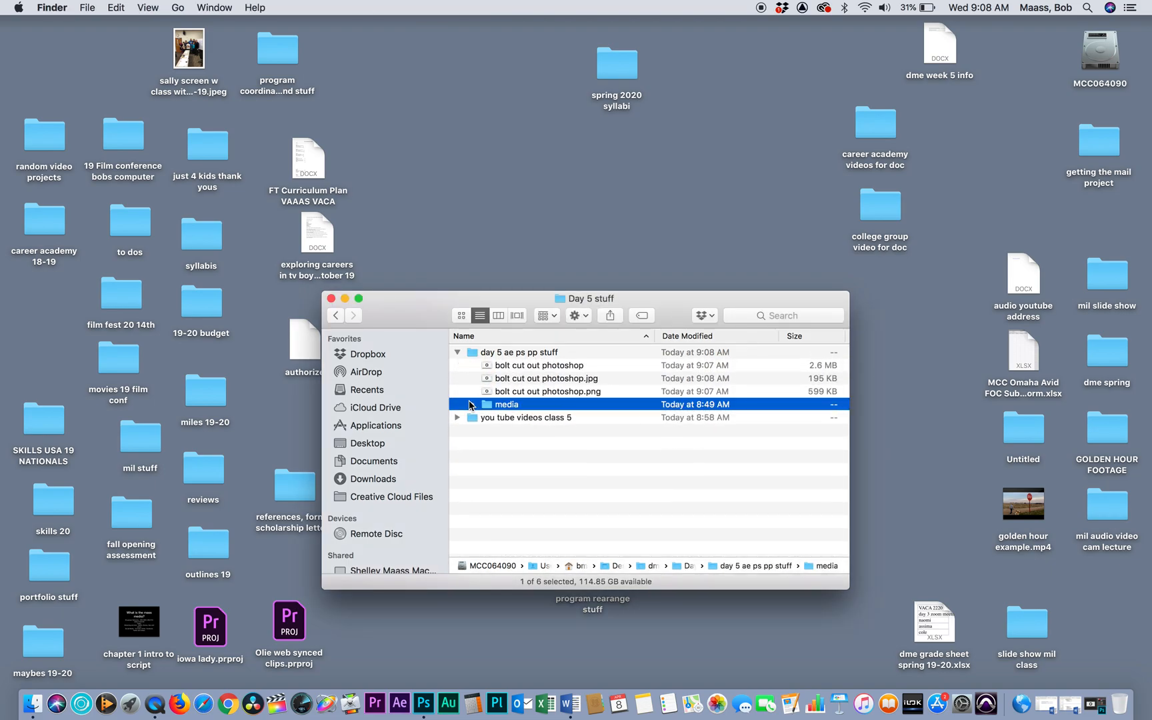
Step: Open "bolt cut out photoshop.jpg" and "bolt cut out photoshop.png" one after the other in Preview to compare their backgrounds
{"action": "double_click", "coordinate": [555, 383]}
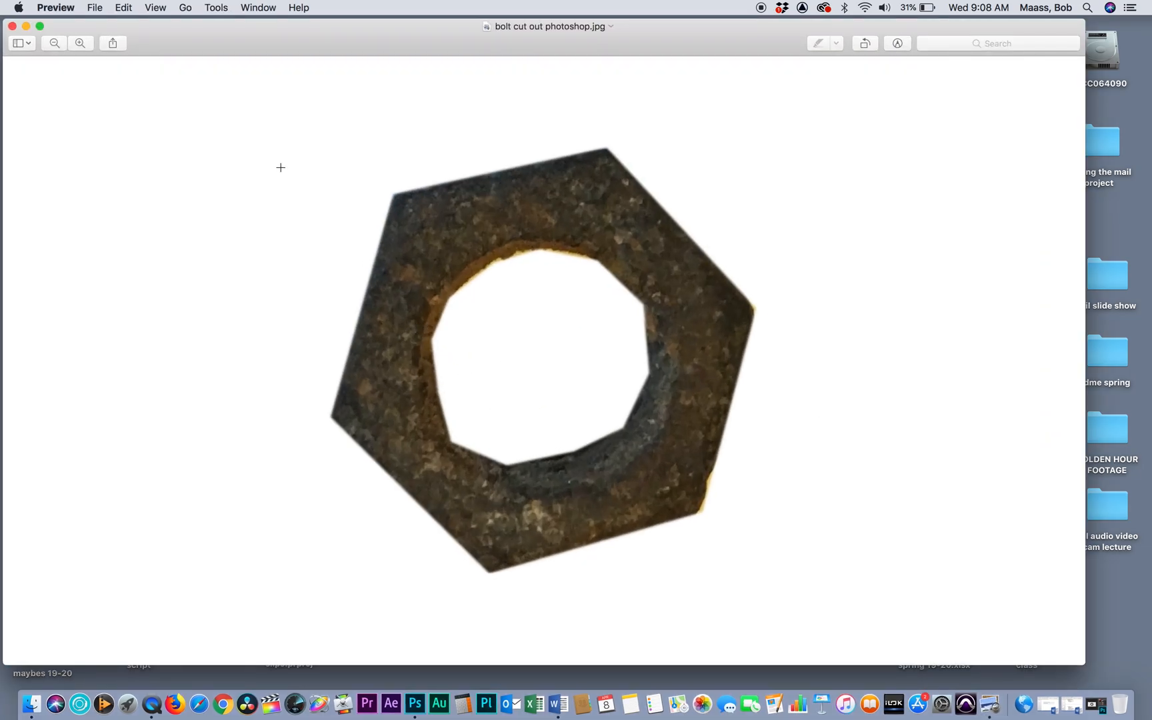
{"action": "left_click", "coordinate": [12, 26]}
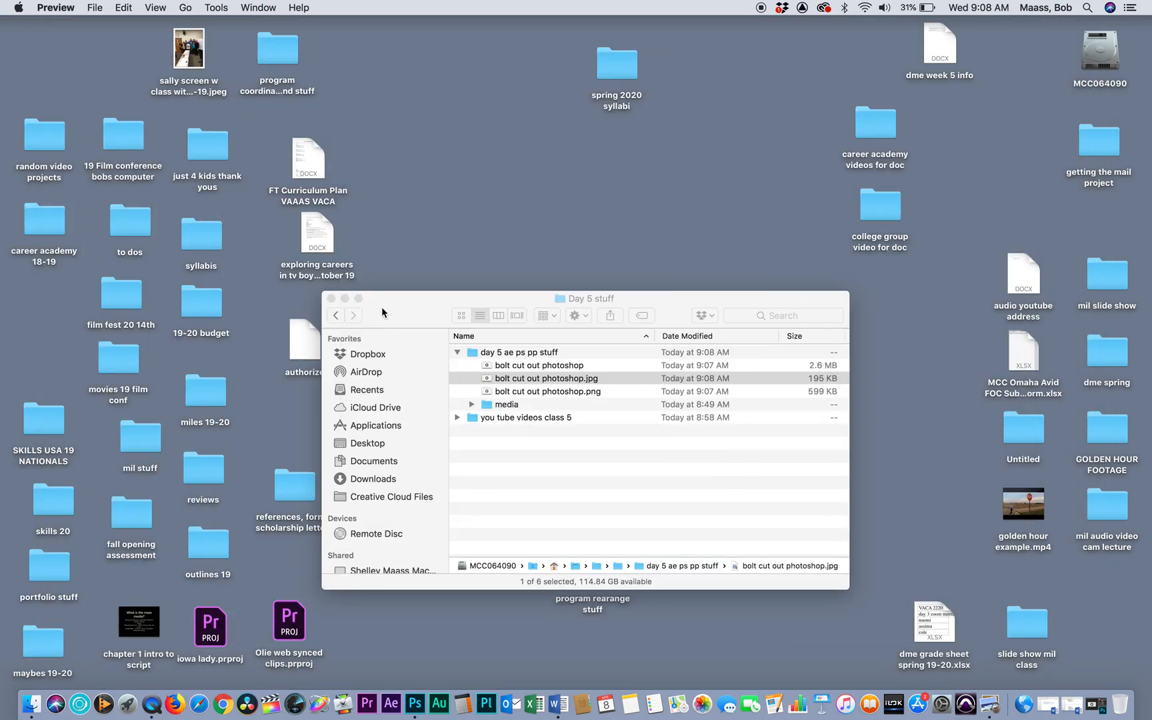
{"action": "double_click", "coordinate": [517, 392]}
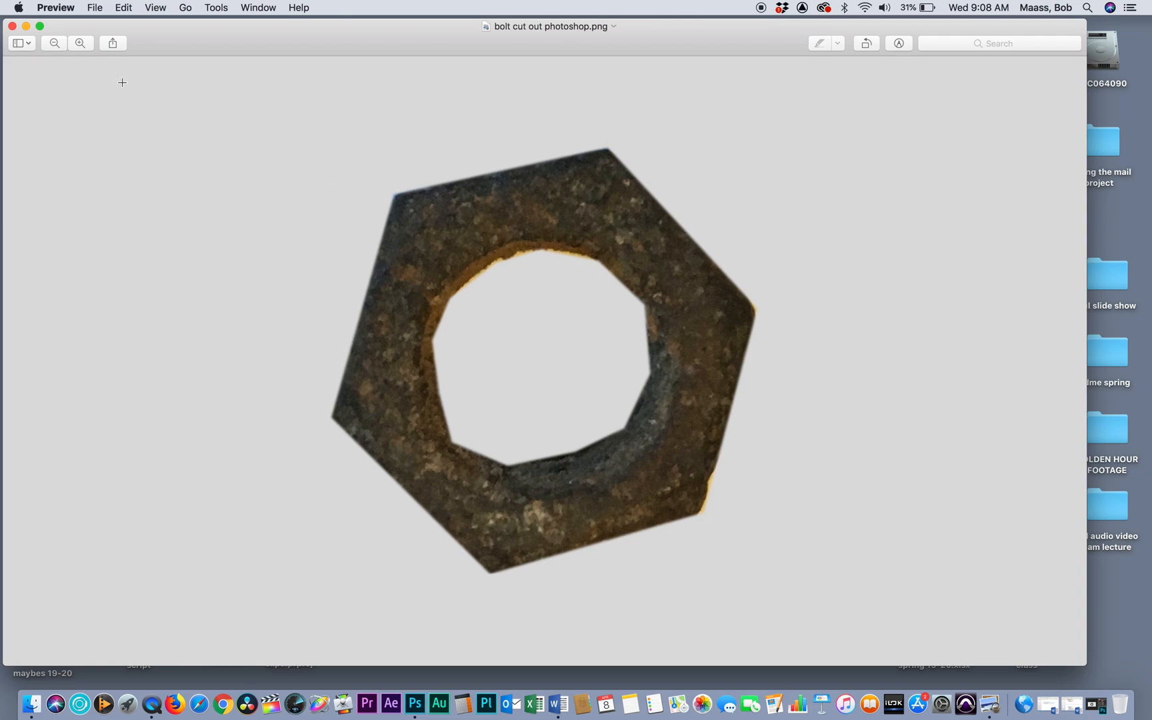
Step: Close the PNG preview, switch to After Effects and open the recent "alpha channel" project with the Alpha Channel layer's properties collapsed
{"action": "left_click", "coordinate": [12, 28]}
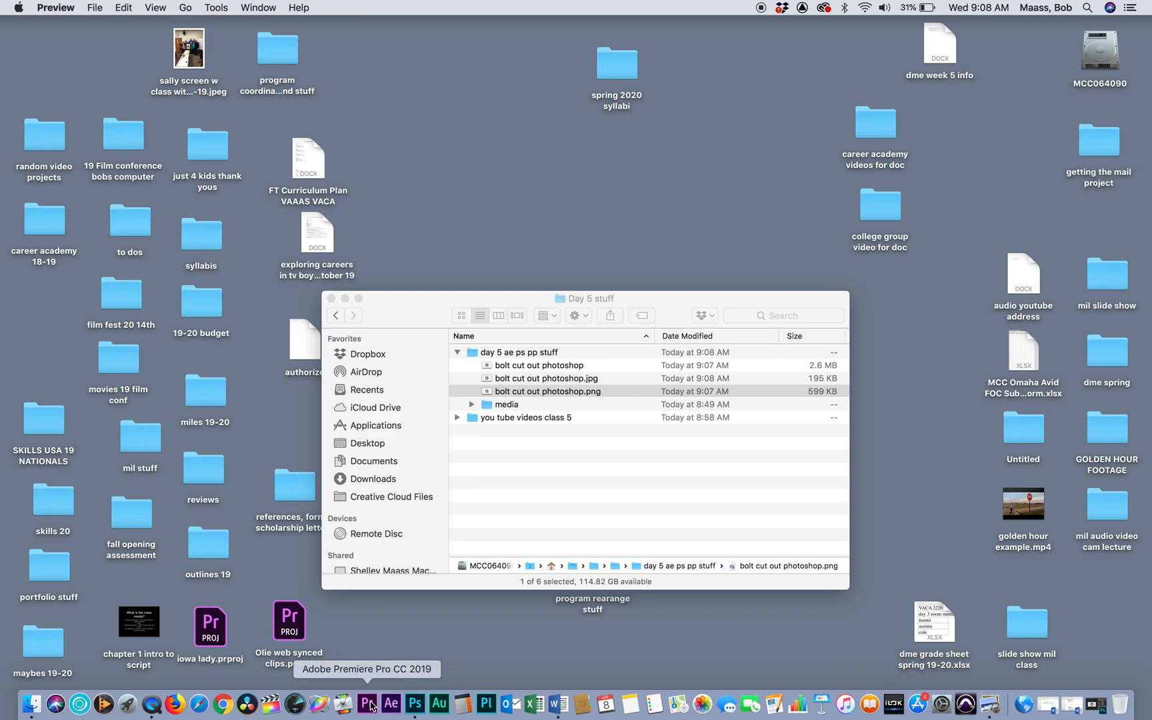
{"action": "left_click", "coordinate": [391, 703]}
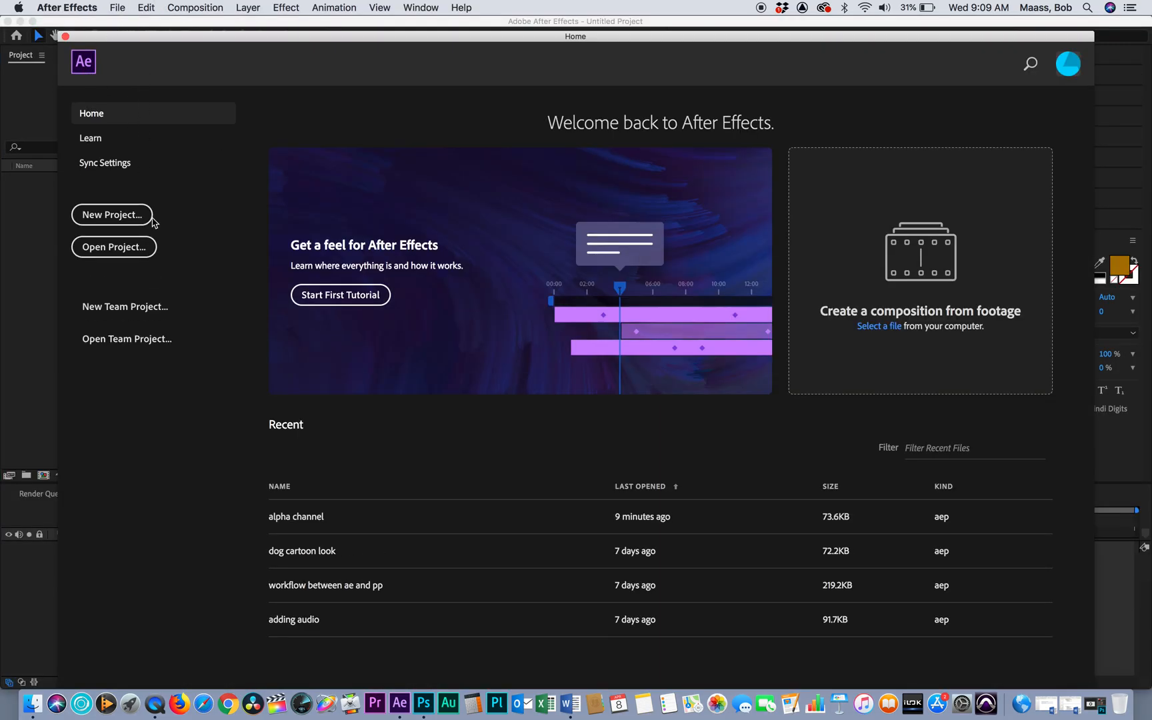
{"action": "left_click", "coordinate": [310, 517]}
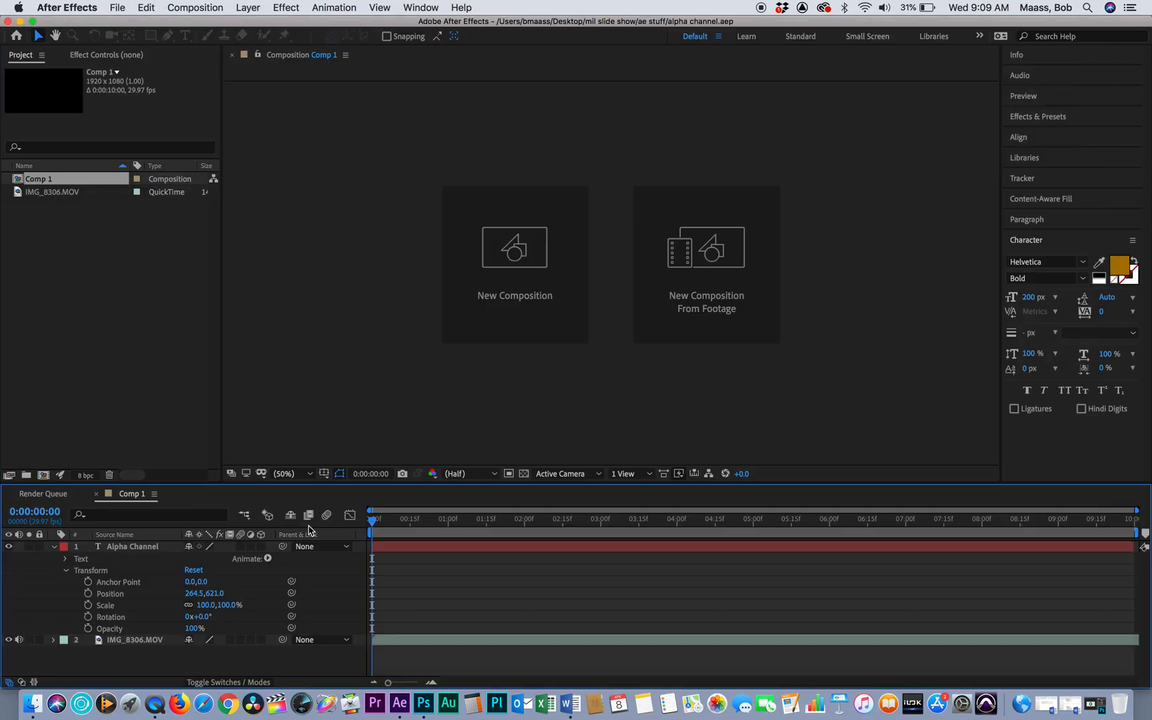
{"action": "left_click", "coordinate": [55, 546]}
Step: Import the JPEG, PNG and Photoshop versions of "bolt cut out photoshop" from "day 5 ae ps pp stuff" into the project as Footage
{"action": "left_click", "coordinate": [62, 365]}
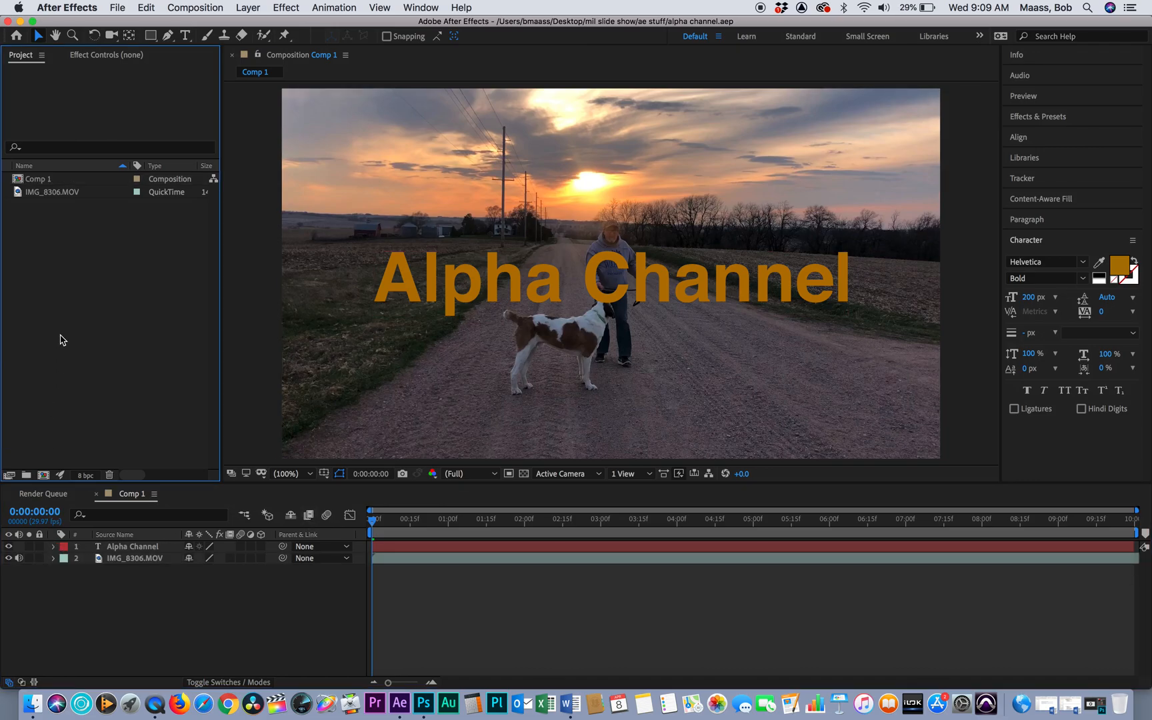
{"action": "double_click", "coordinate": [62, 340]}
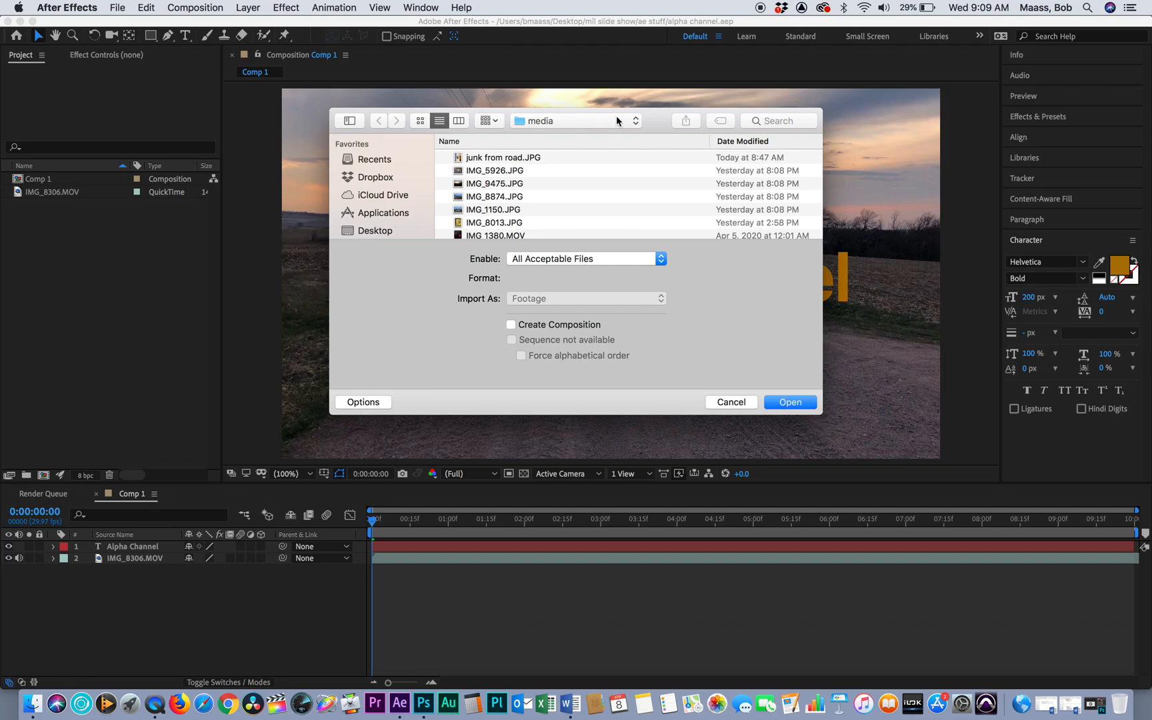
{"action": "left_click", "coordinate": [616, 121]}
{"action": "left_click", "coordinate": [570, 135]}
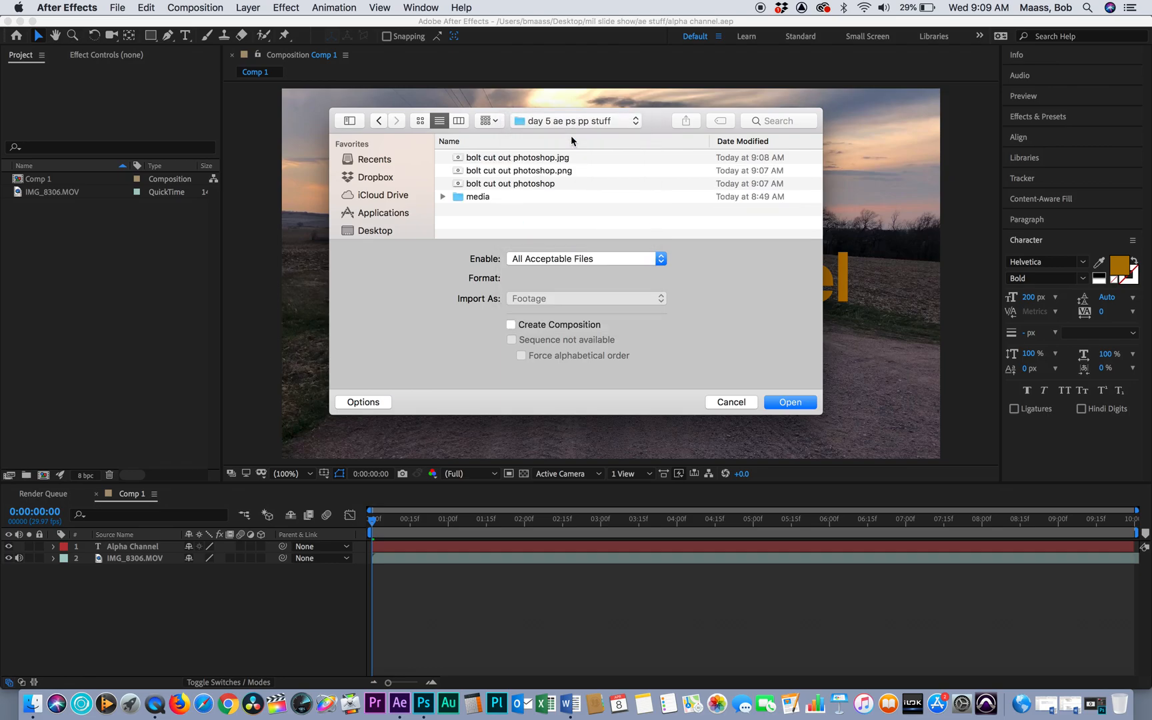
{"action": "left_click", "coordinate": [503, 184]}
{"action": "left_click", "coordinate": [505, 159], "text": "shift"}
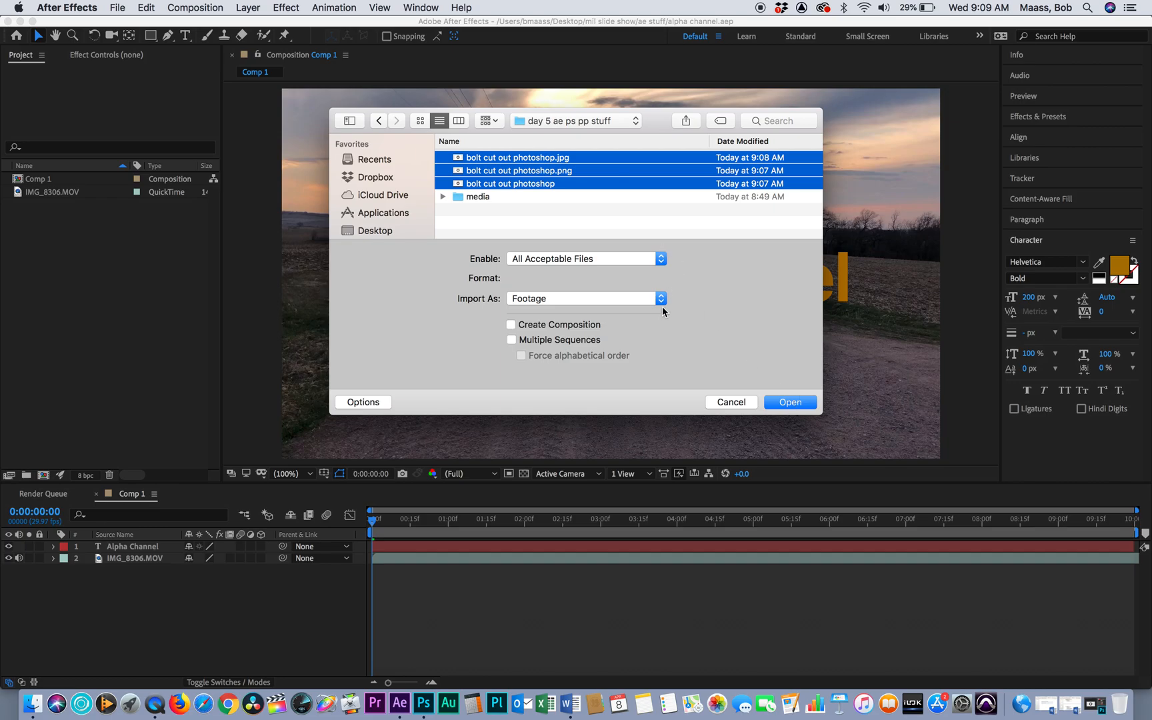
{"action": "left_click", "coordinate": [661, 300]}
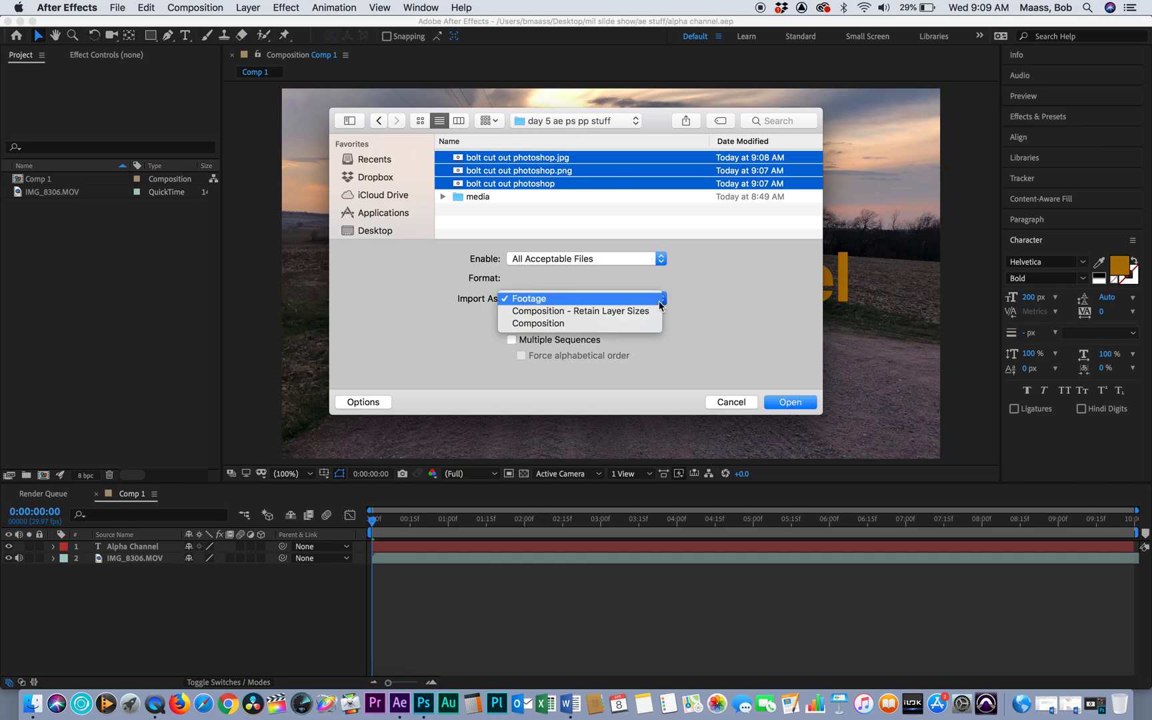
{"action": "left_click", "coordinate": [562, 324]}
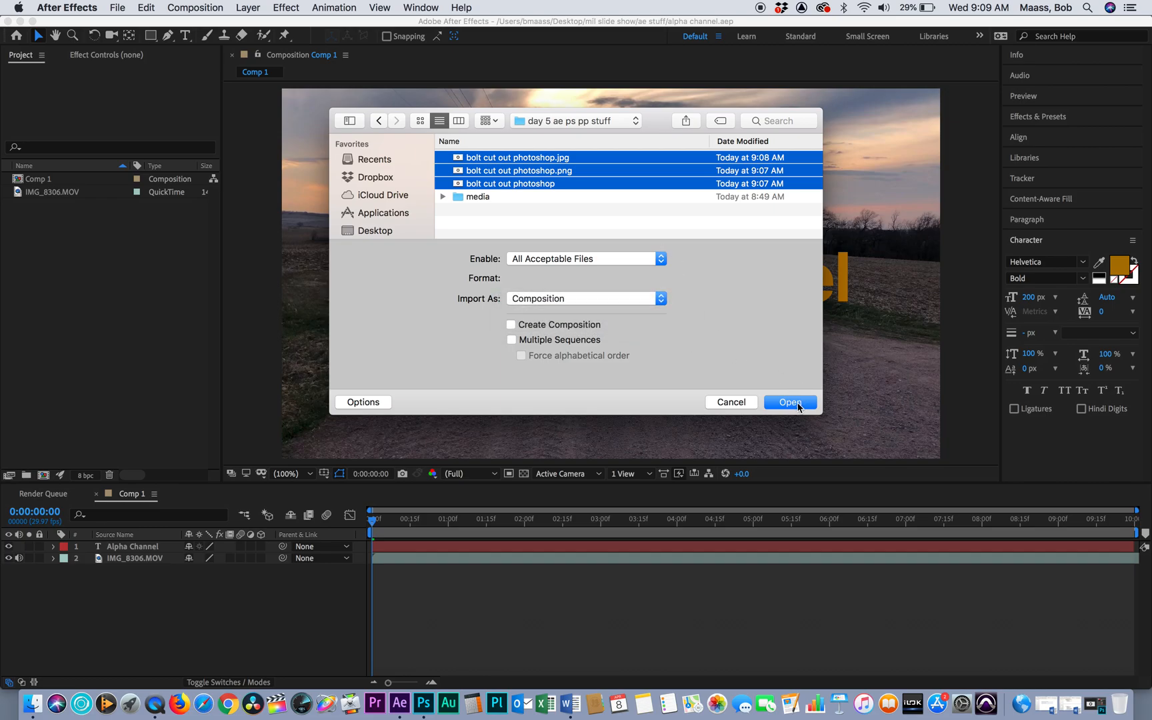
{"action": "left_click", "coordinate": [660, 298]}
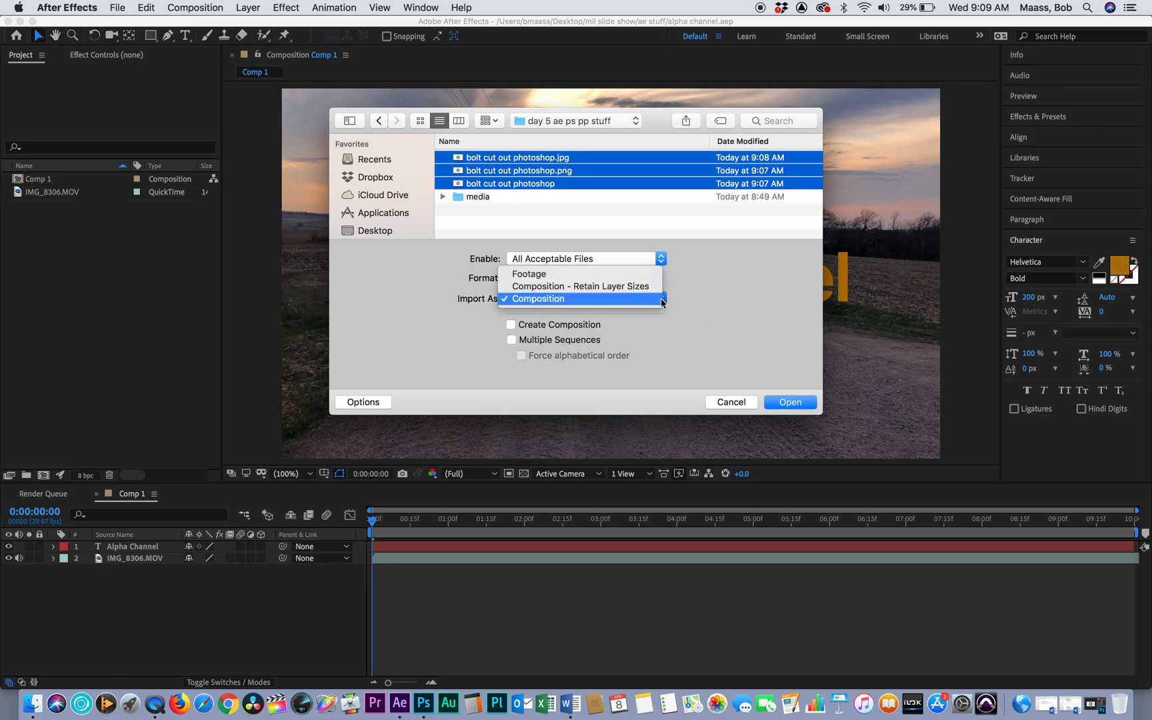
{"action": "left_click", "coordinate": [533, 268]}
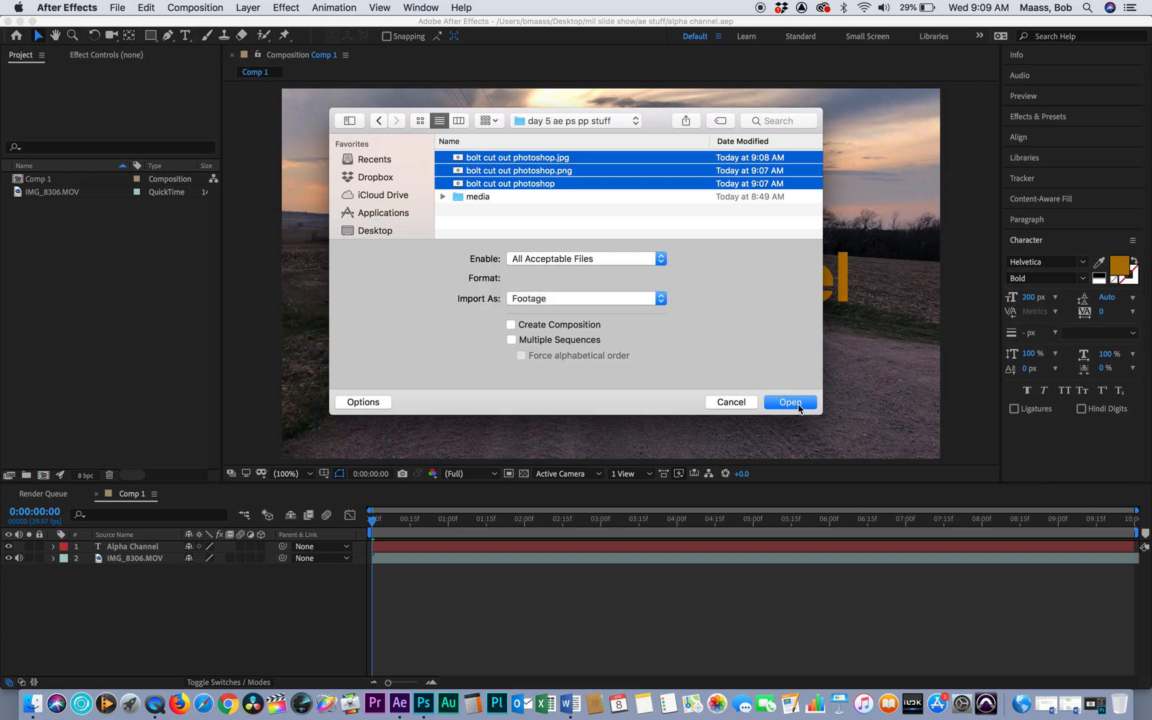
{"action": "left_click", "coordinate": [798, 403]}
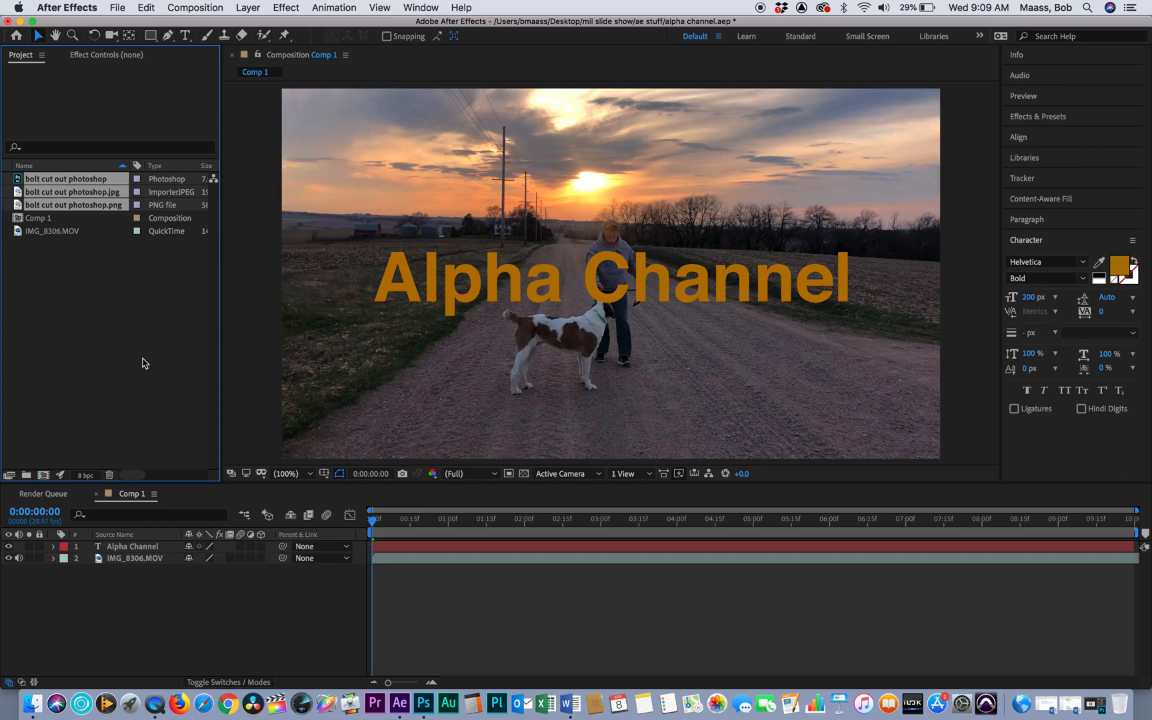
Step: Try "bolt cut out photoshop.jpg" as the uppermost layer of Comp 1 to check its background, and delete that layer again
{"action": "left_click", "coordinate": [142, 363]}
{"action": "left_click_drag", "start_coordinate": [91, 198], "coordinate": [171, 546]}
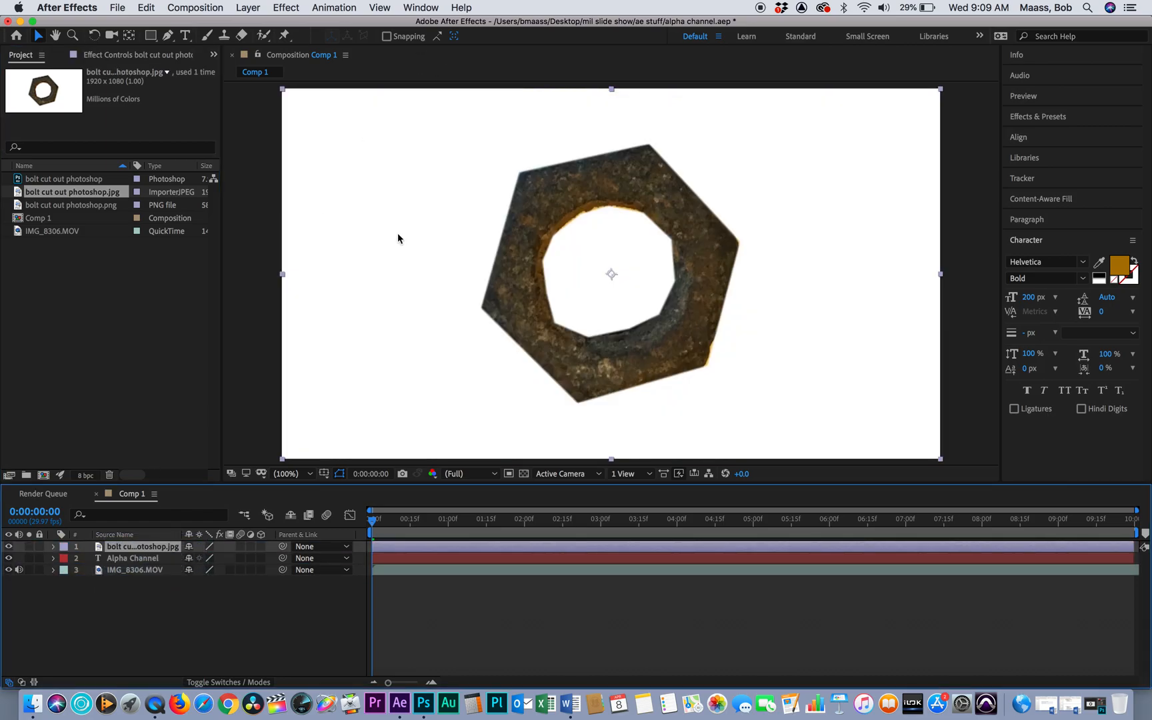
{"action": "key", "text": "Delete"}
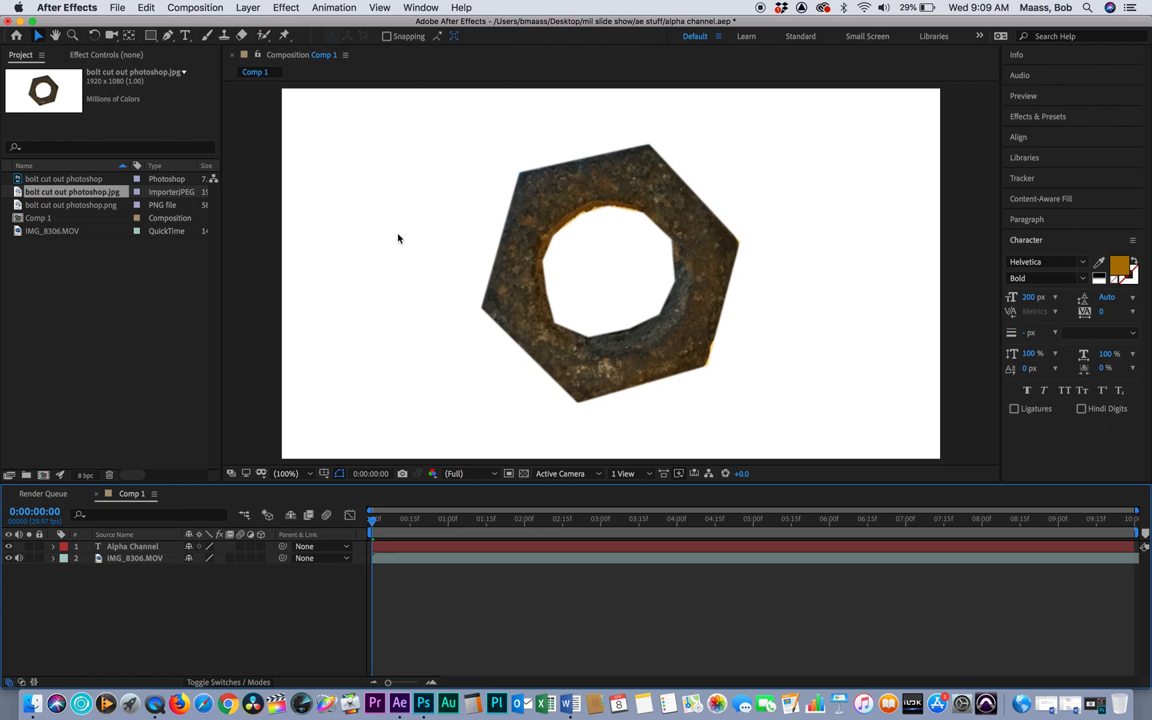
Step: Preview "bolt cut out photoshop.png" and add it to Comp 1 between the Alpha Channel text layer and the IMG_8306.MOV layer
{"action": "double_click", "coordinate": [87, 206]}
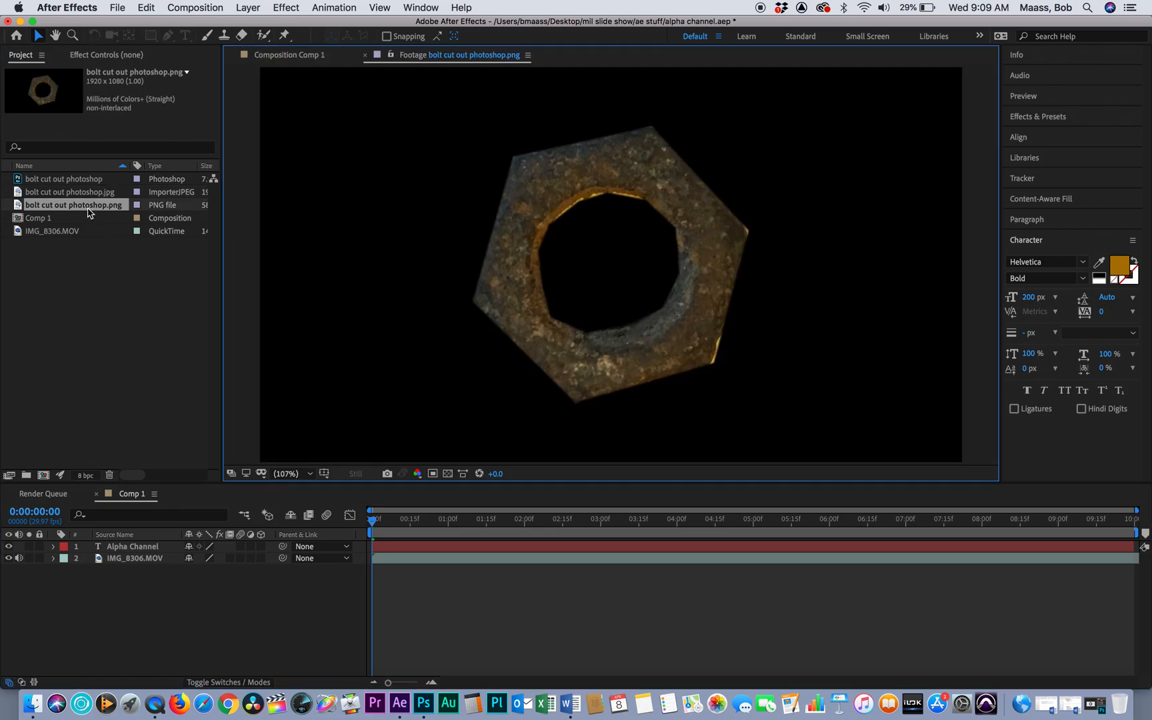
{"action": "left_click_drag", "start_coordinate": [131, 546], "coordinate": [130, 546]}
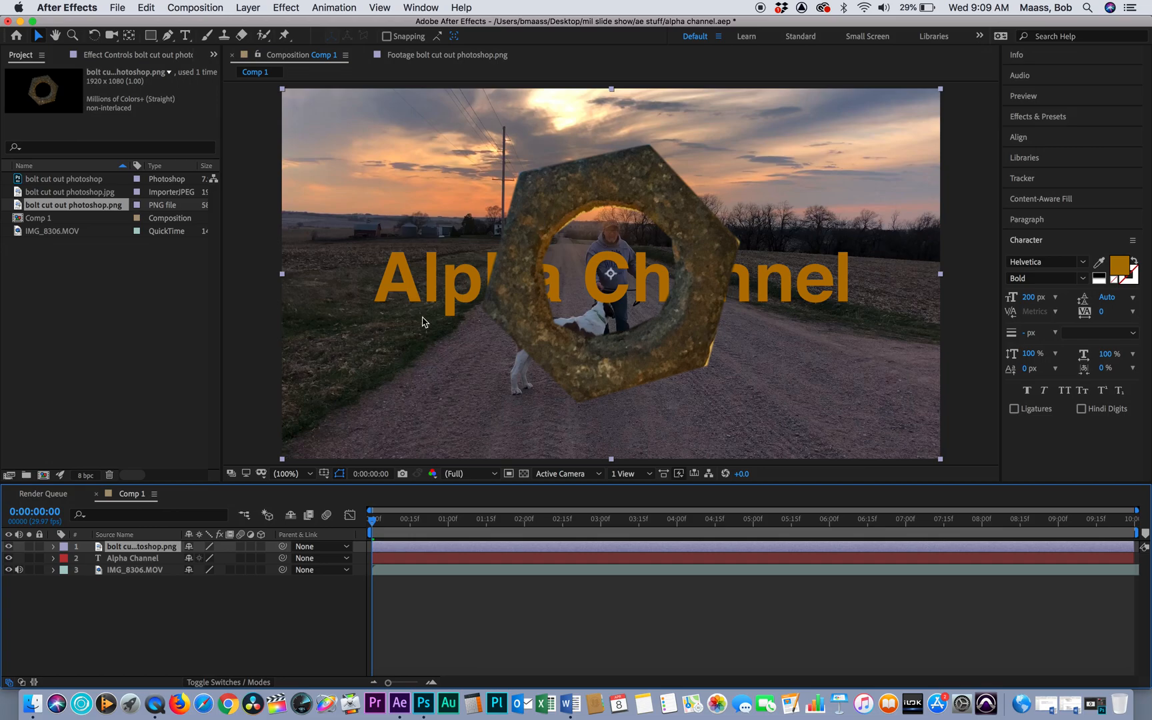
{"action": "left_click_drag", "start_coordinate": [133, 565], "coordinate": [137, 543]}
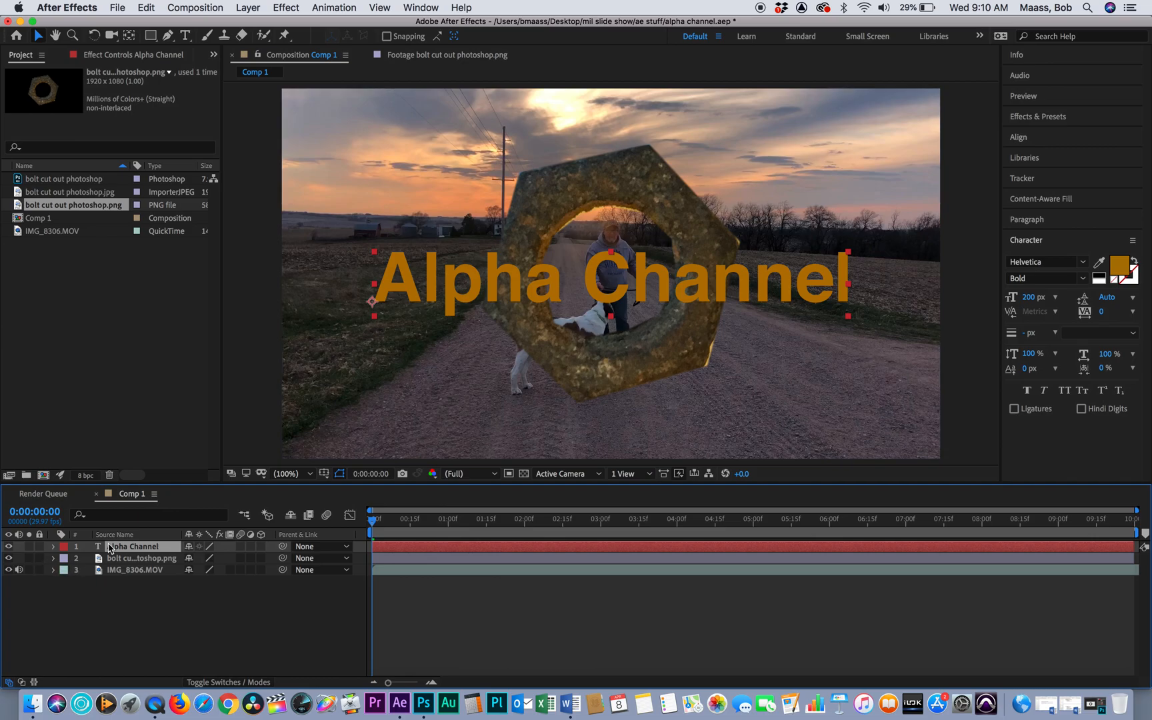
Step: Hide the IMG_8306.MOV layer and display only the Alpha channel of Comp 1 to examine the transparency of the text and nut
{"action": "left_click", "coordinate": [8, 569]}
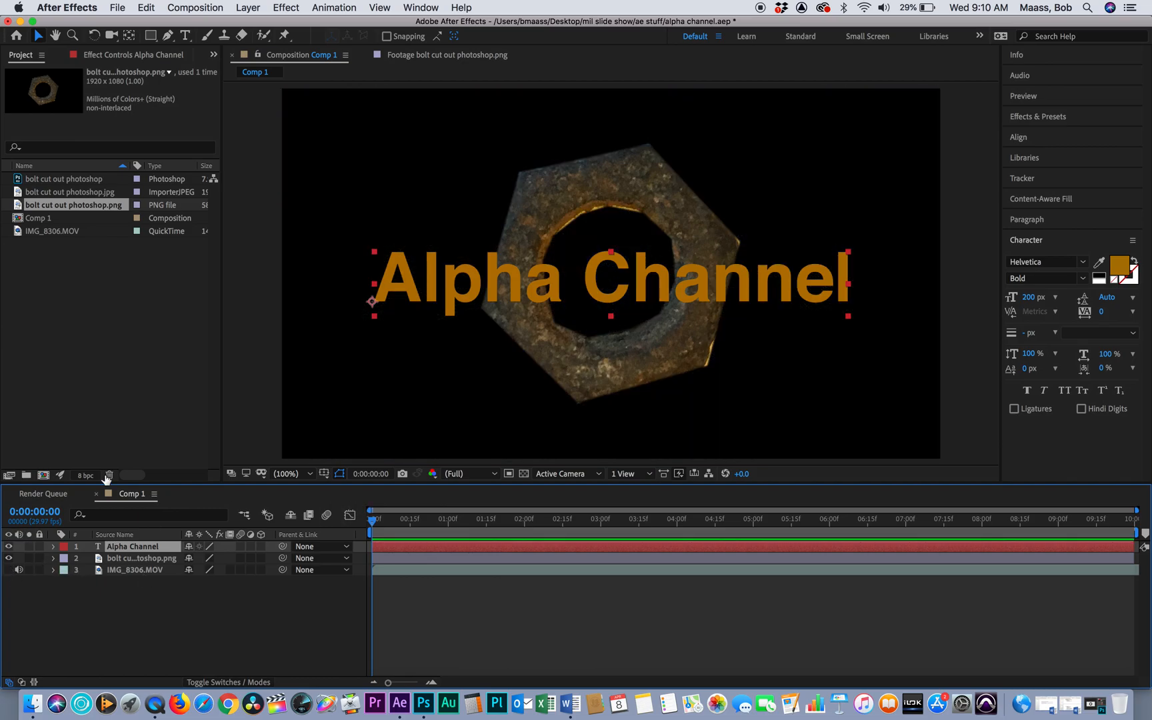
{"action": "left_click", "coordinate": [432, 473]}
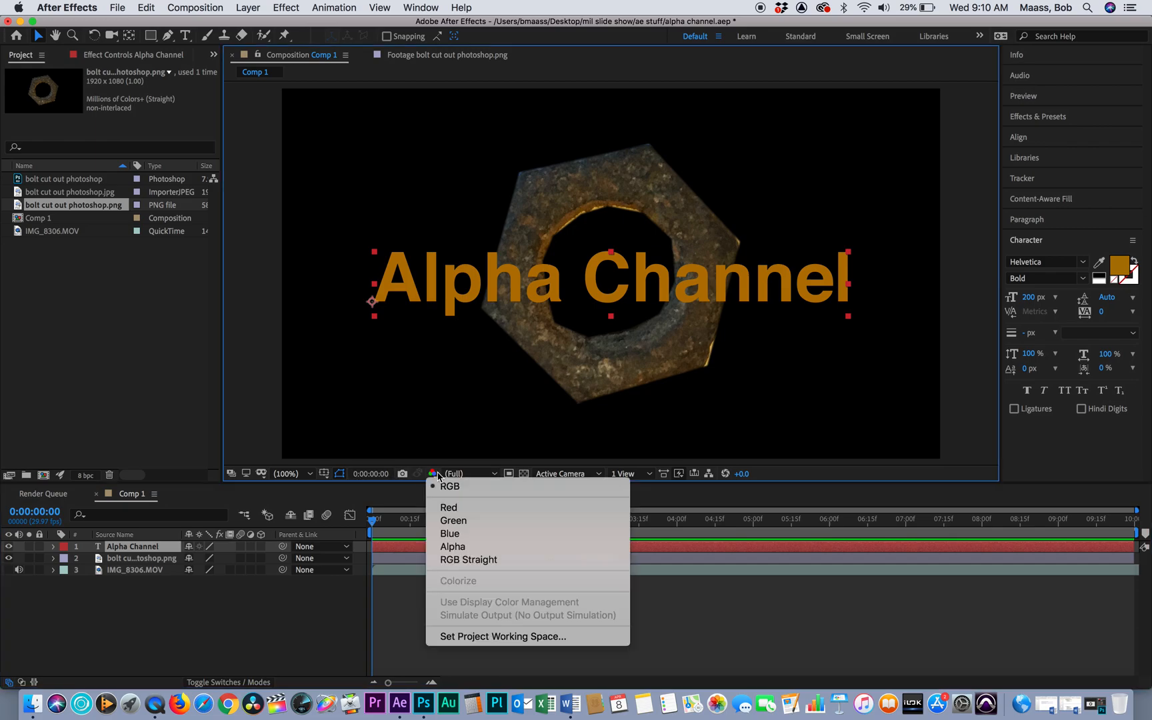
{"action": "left_click", "coordinate": [453, 547]}
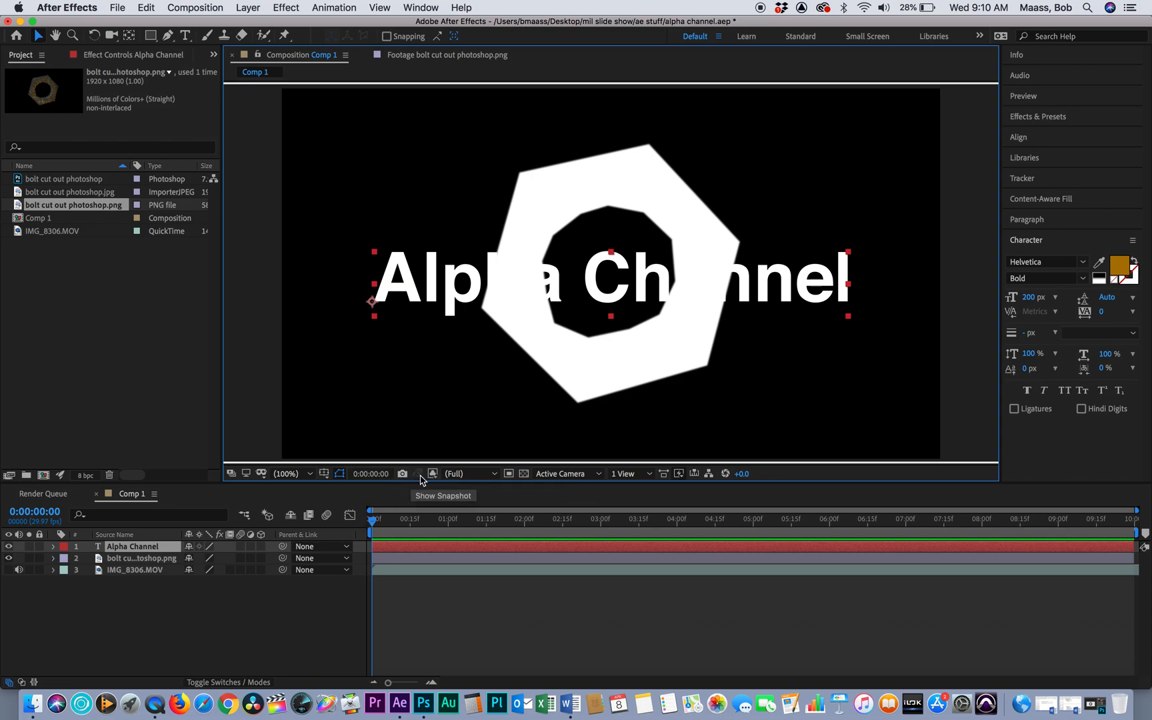
Step: Show the IMG_8306.MOV layer again, check the composition's alpha with it included, and return the channel view to RGB
{"action": "left_click", "coordinate": [8, 569]}
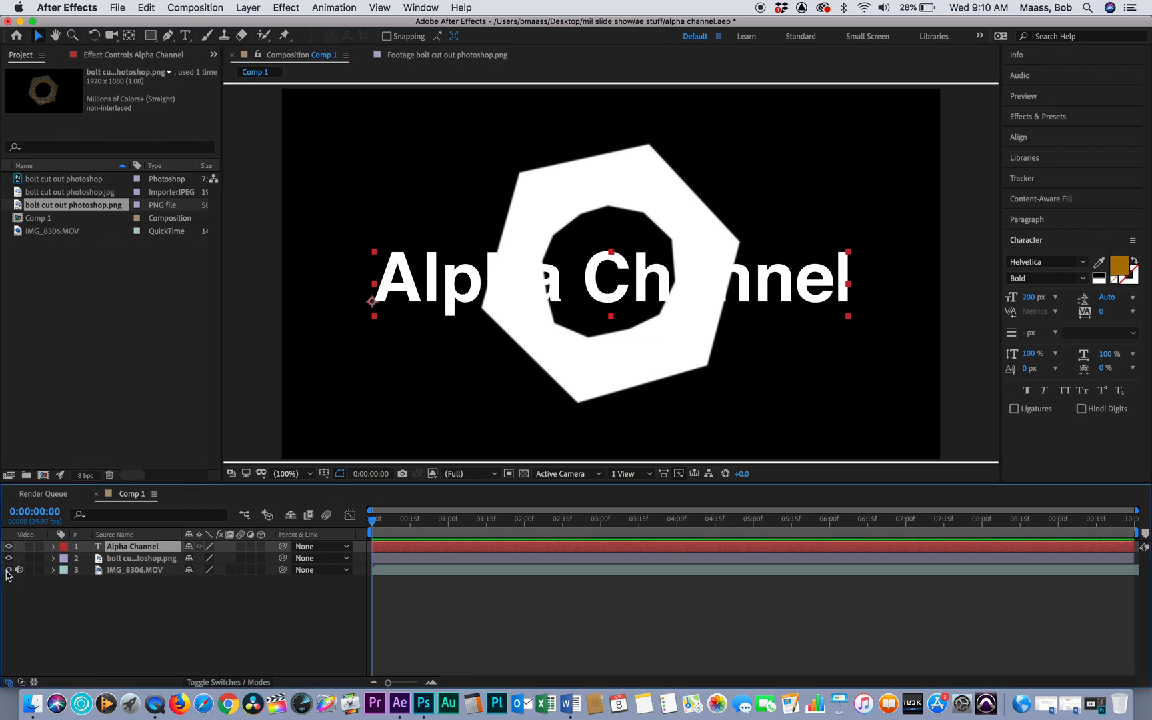
{"action": "left_click", "coordinate": [420, 473]}
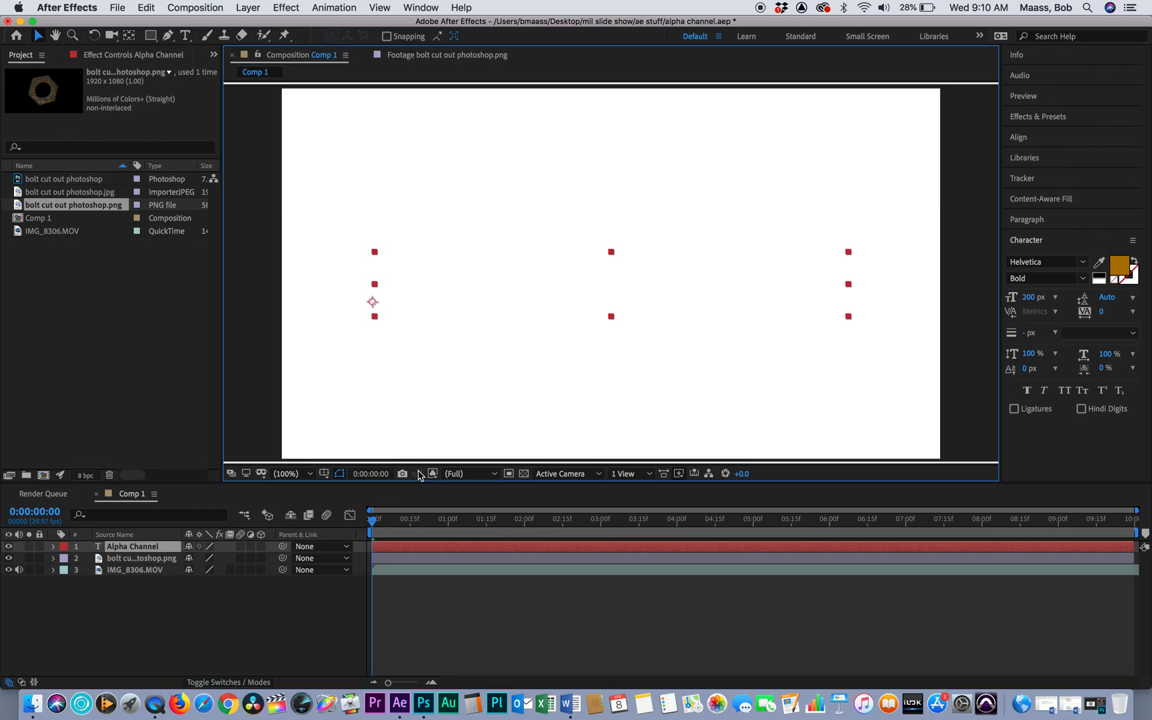
{"action": "left_click", "coordinate": [433, 473]}
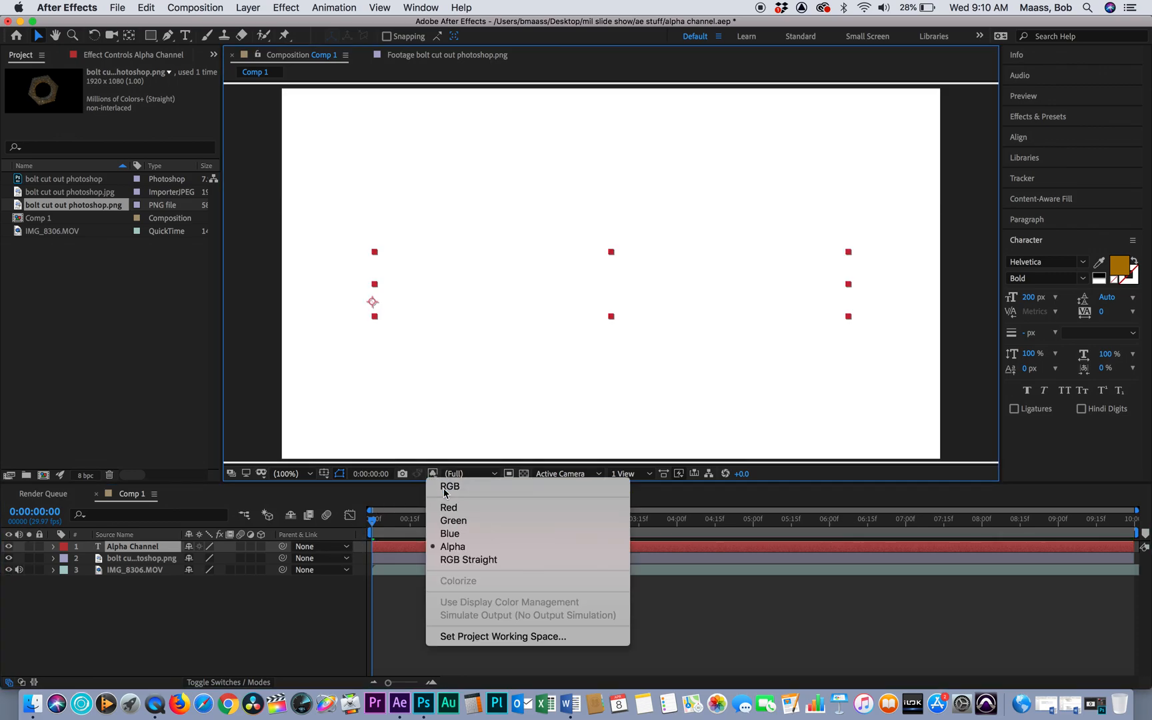
{"action": "left_click", "coordinate": [444, 485]}
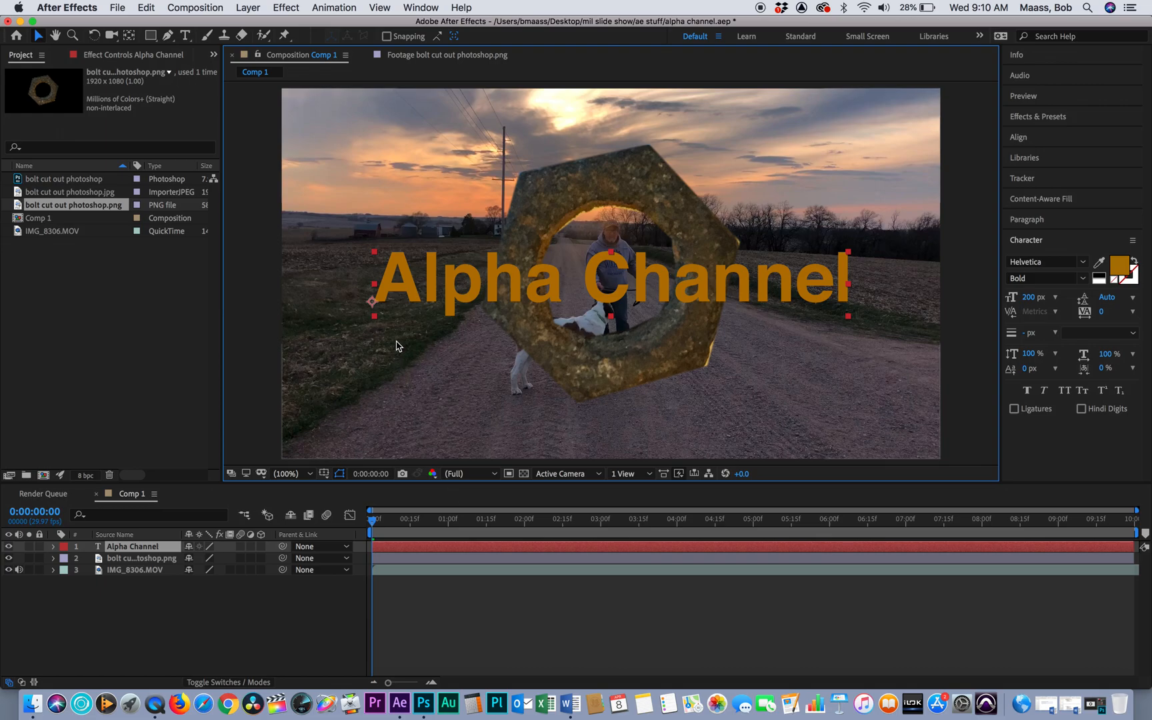